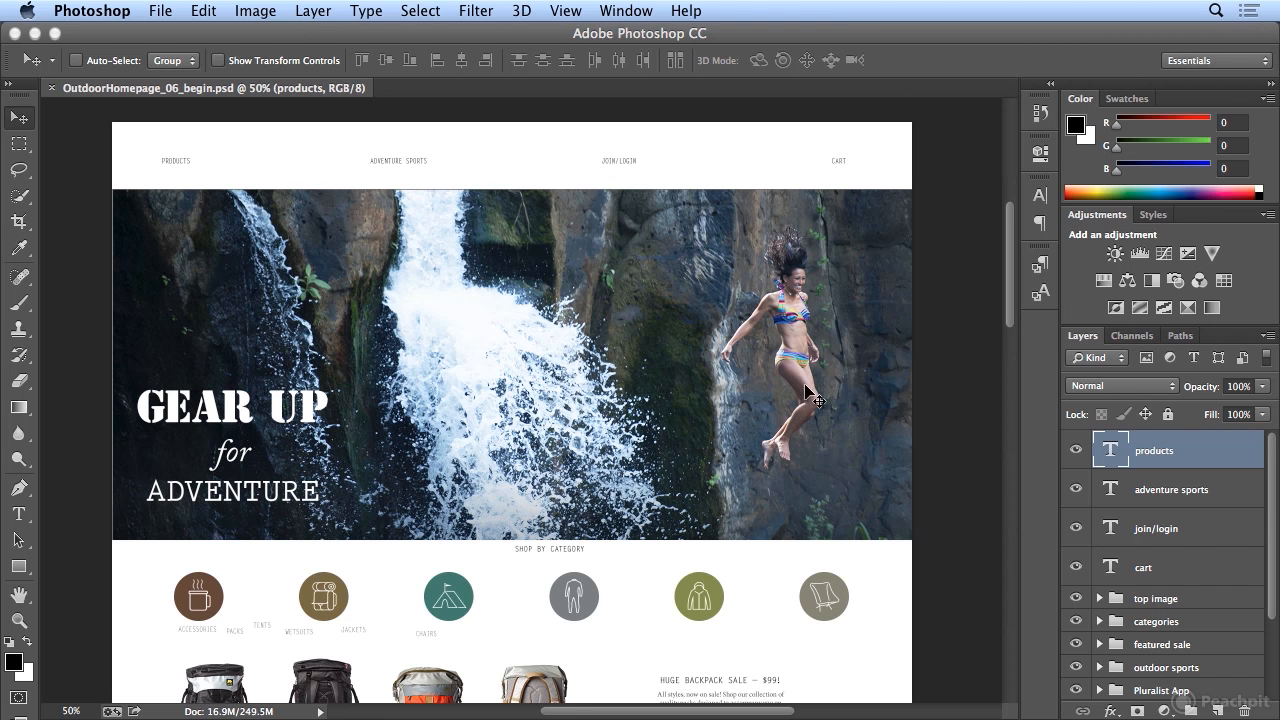
Show the grid over the homepage mock-up
click(566, 10)
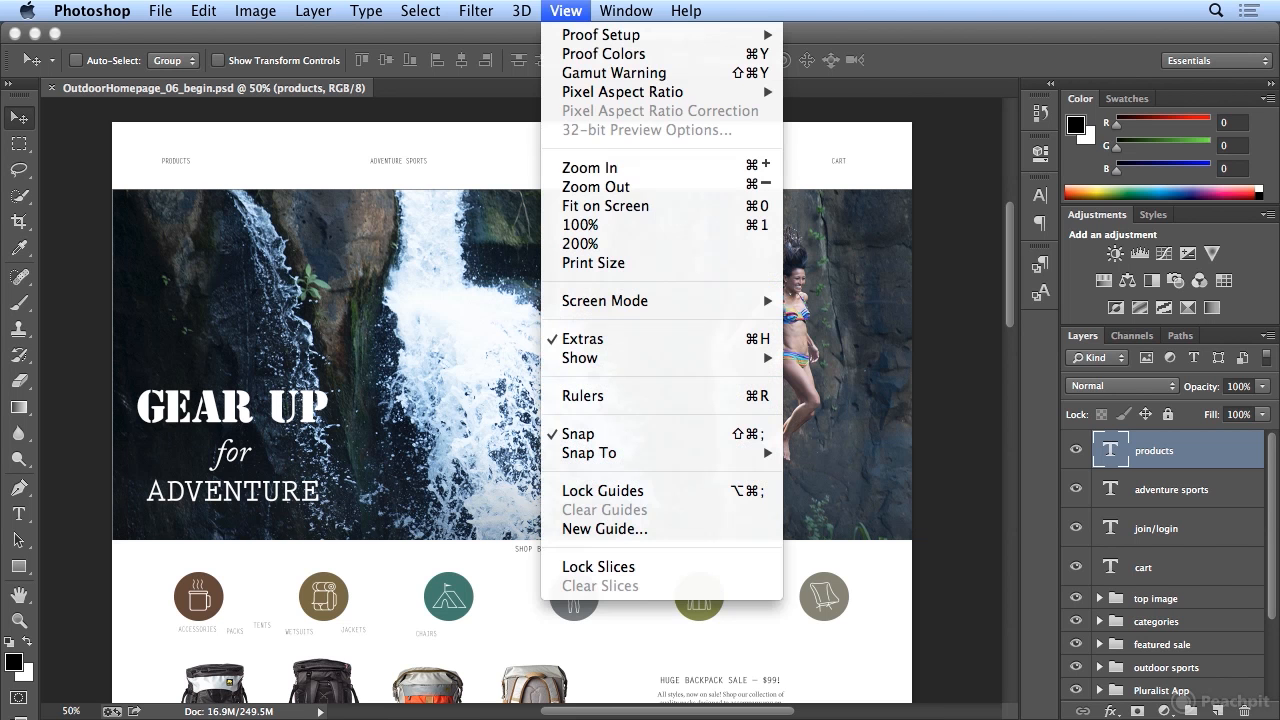
mouse_move(590, 359)
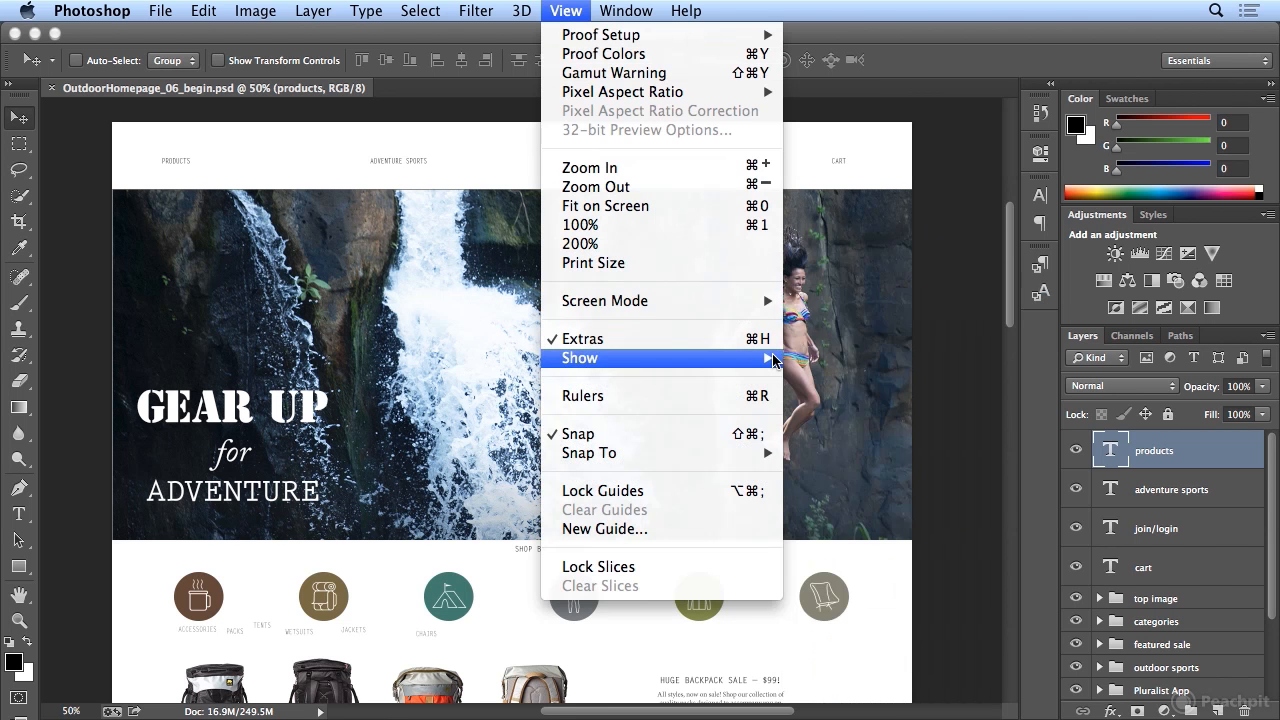
click(853, 298)
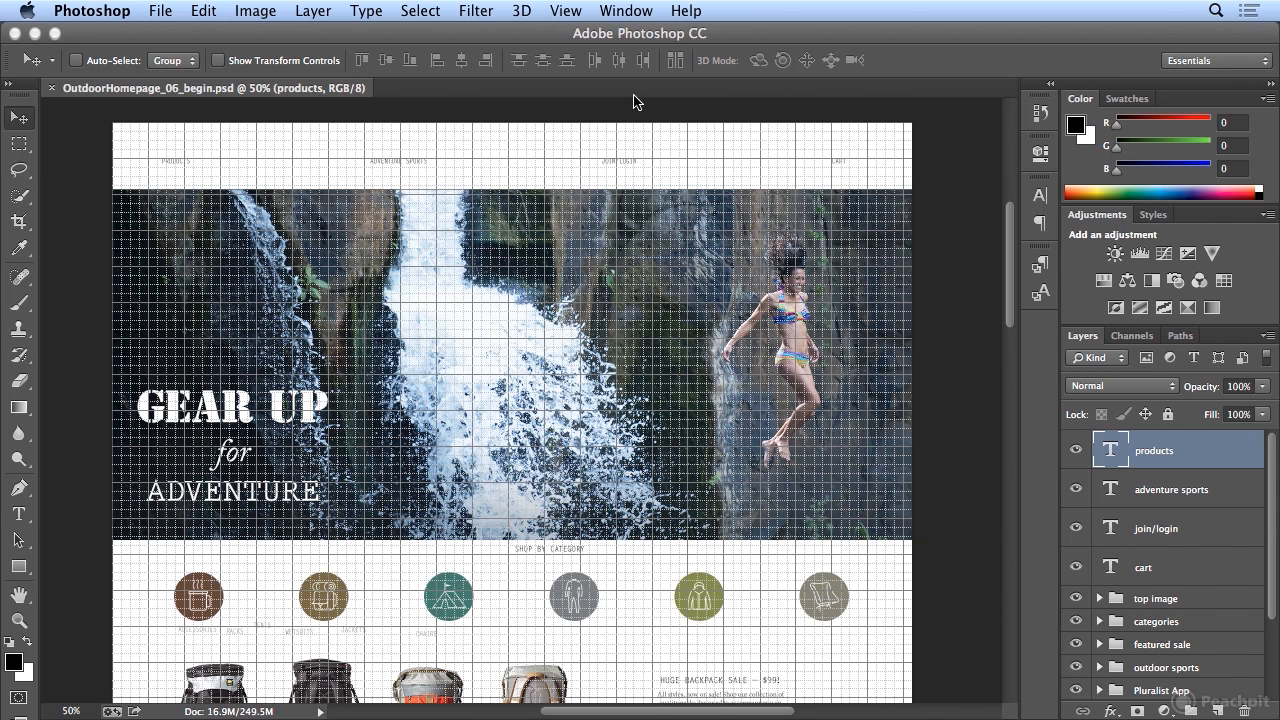
Set the gridlines to every 15 percent in the Guides, Grid & Slices preferences, keeping the page's upper part in view
click(105, 11)
mouse_move(137, 140)
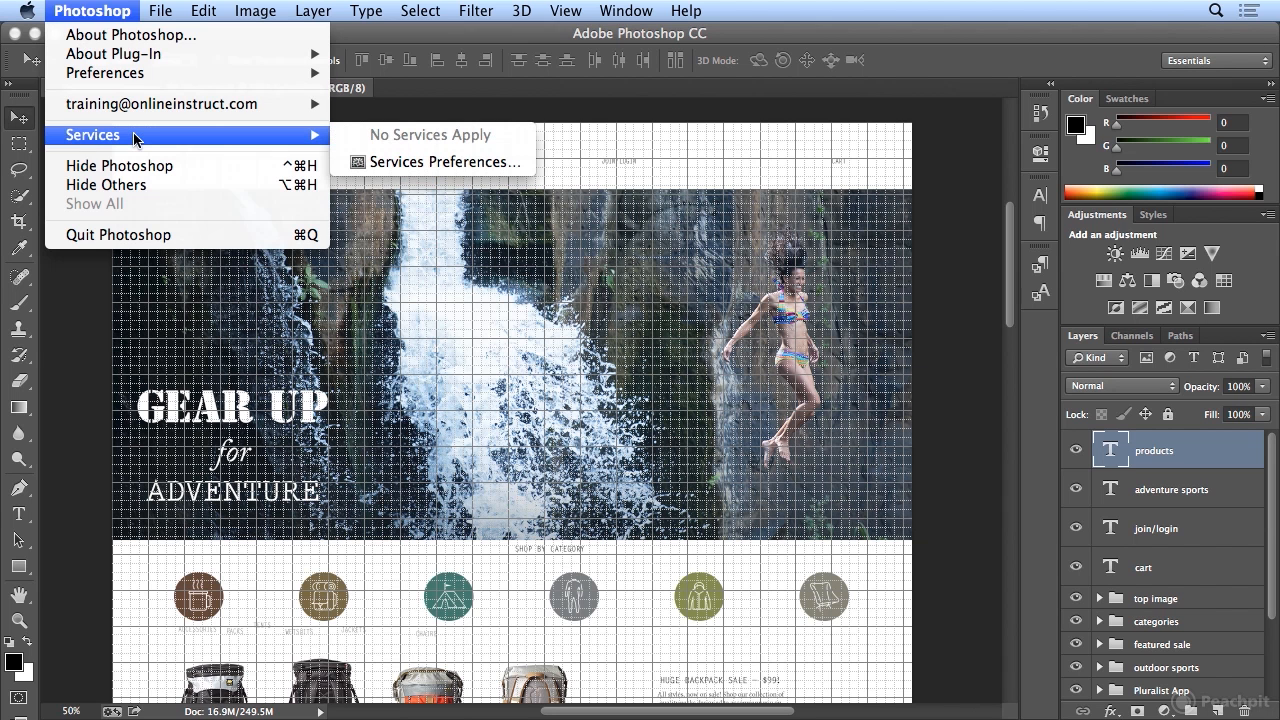
mouse_move(142, 80)
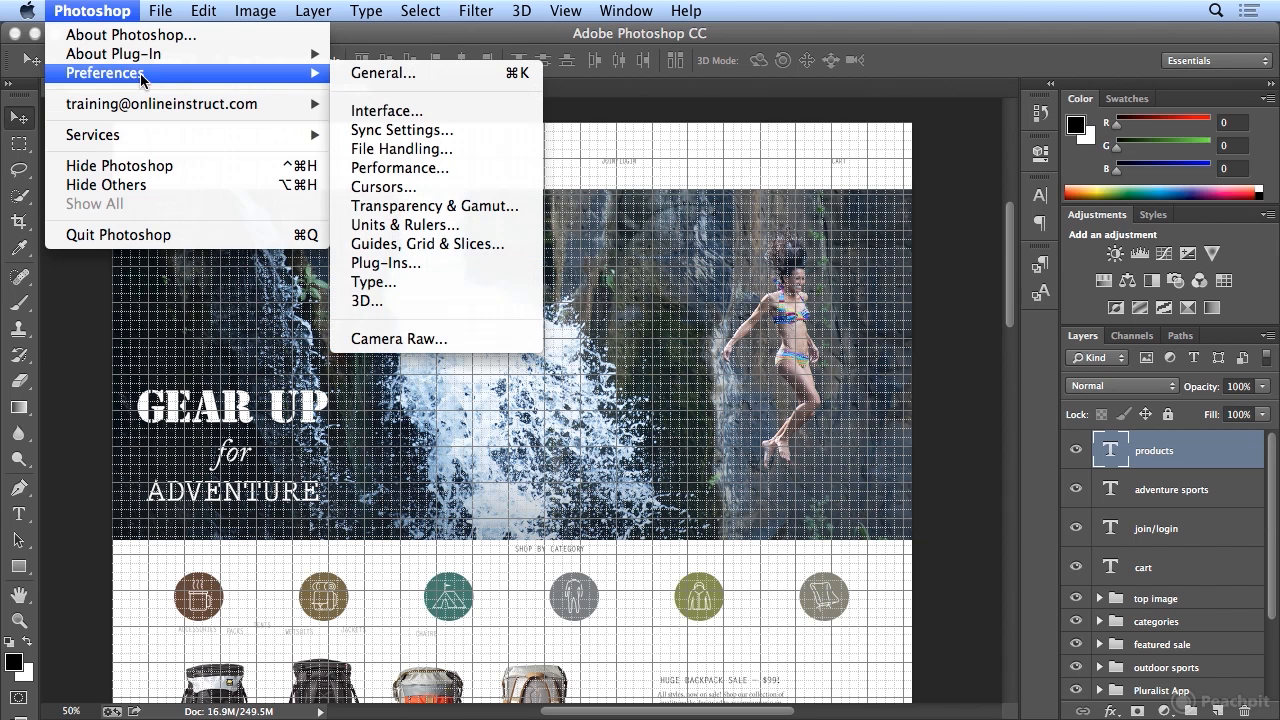
click(404, 244)
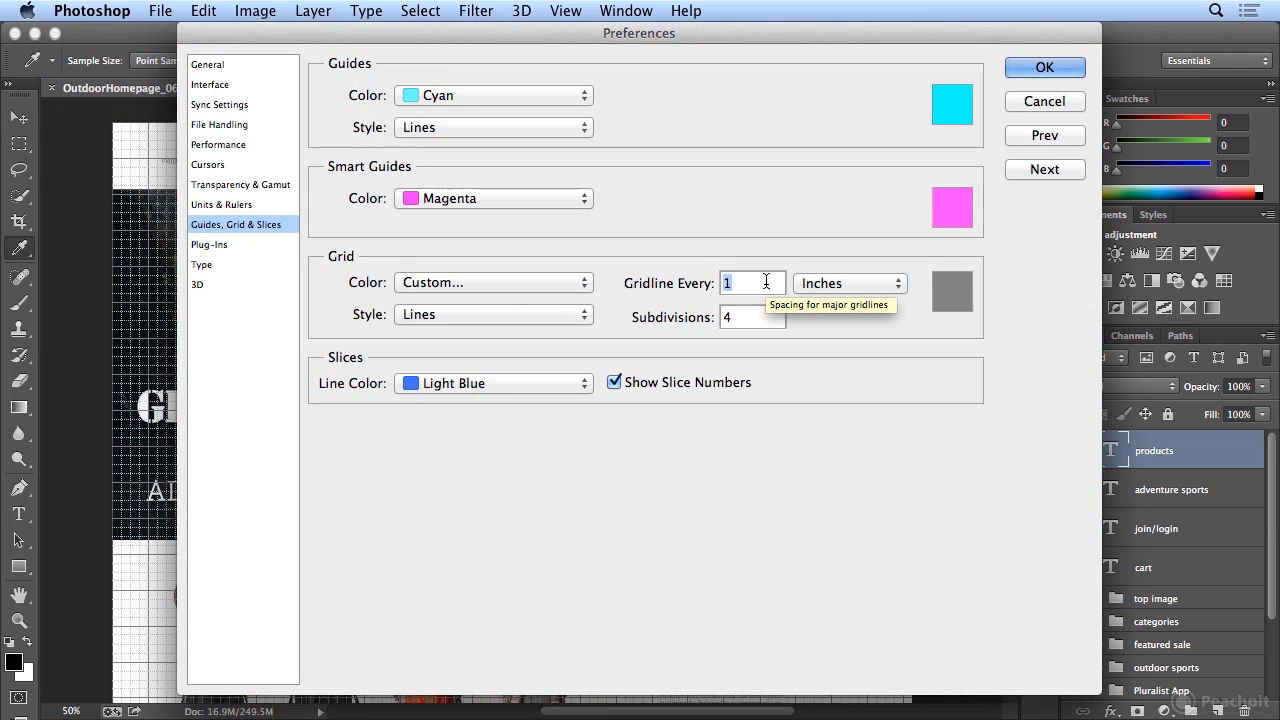
text(15)
click(861, 283)
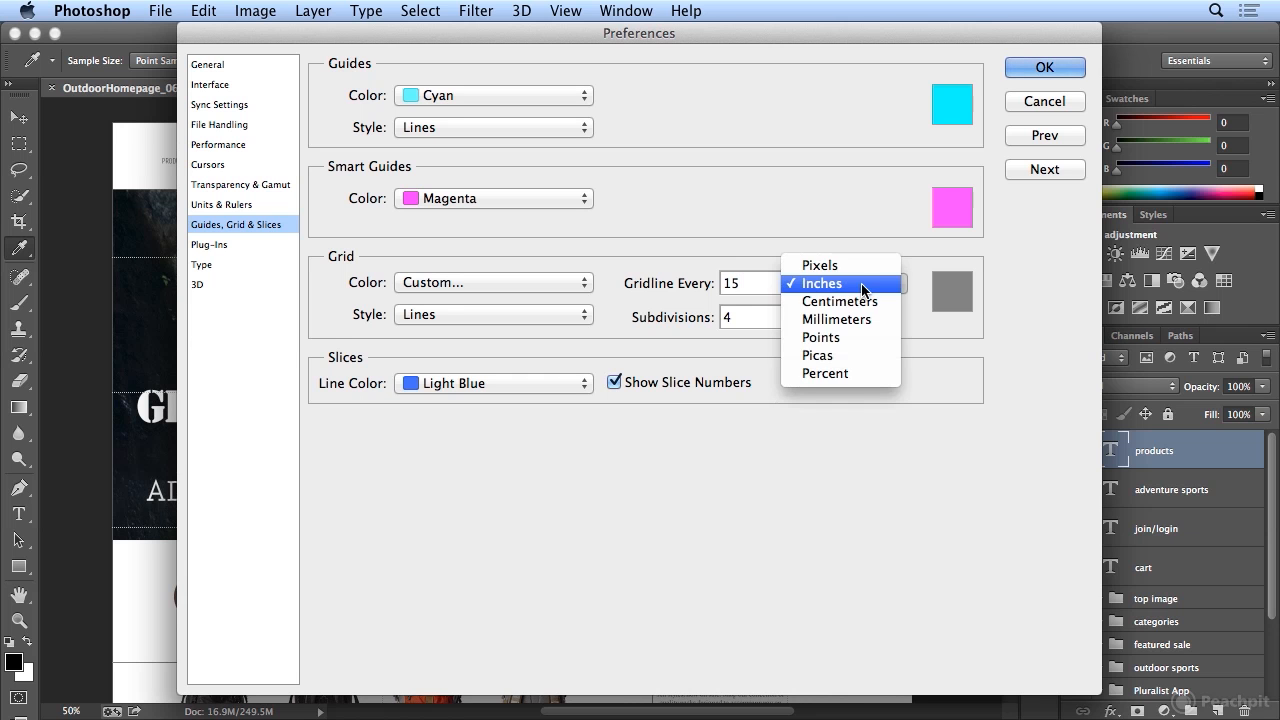
click(840, 376)
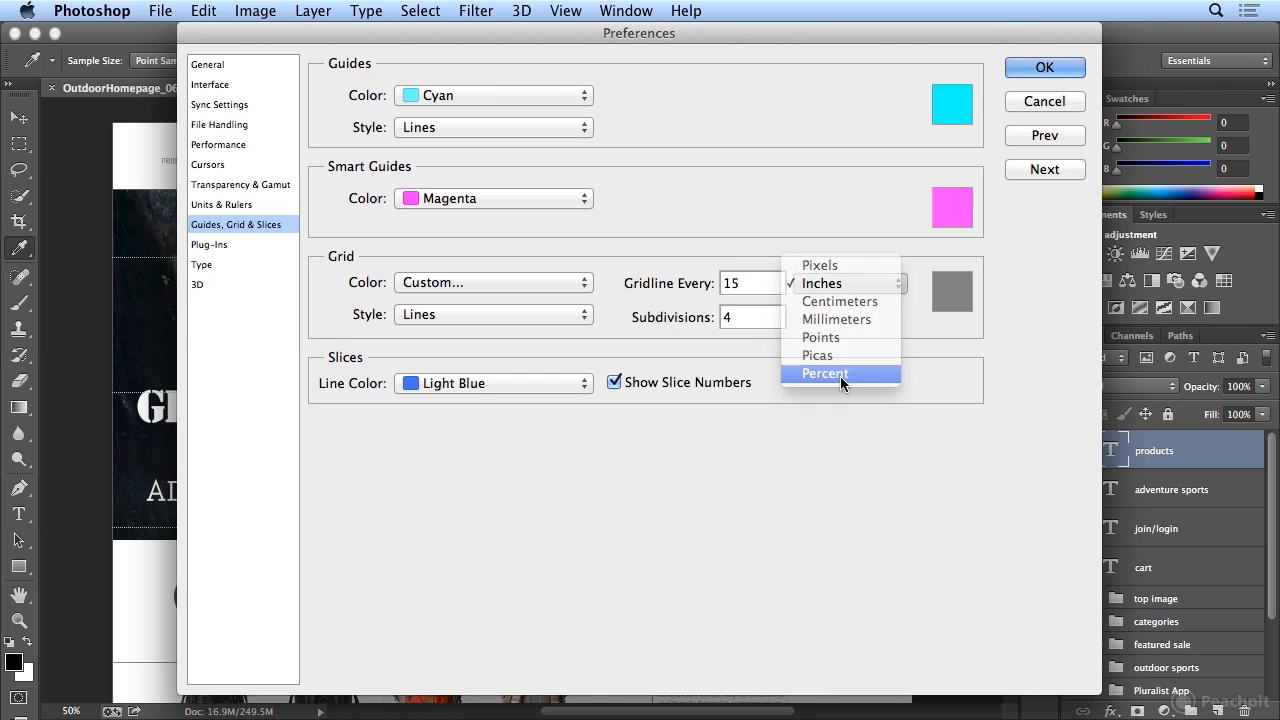
drag(689, 34, 643, 329)
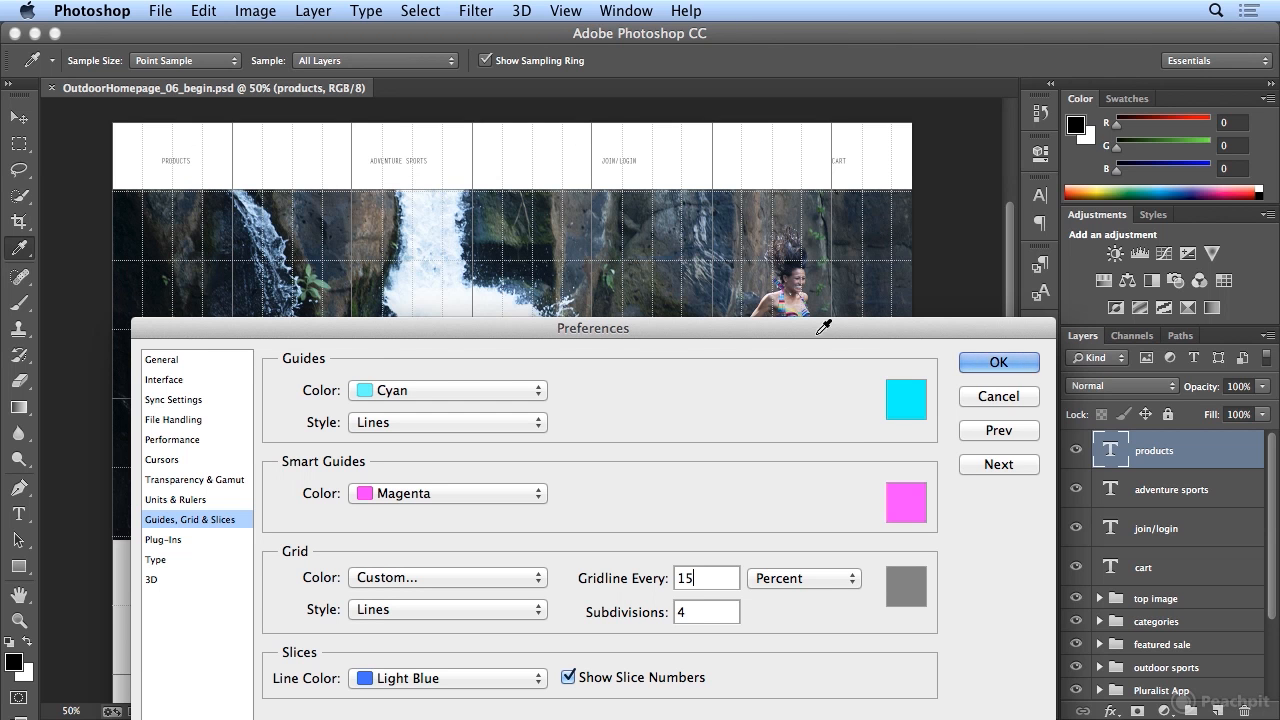
Try gridline spacings of 10 percent and 50 percent
double_click(706, 580)
text(10)
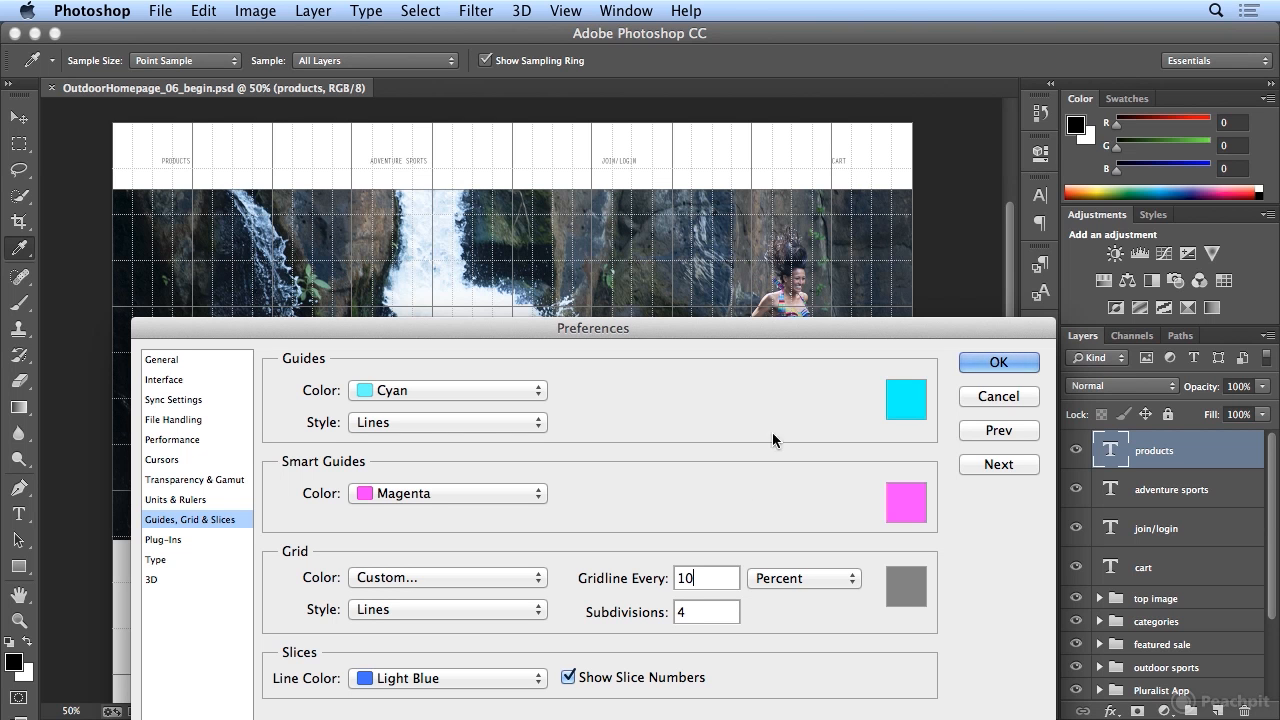
drag(702, 569, 647, 573)
text(50)
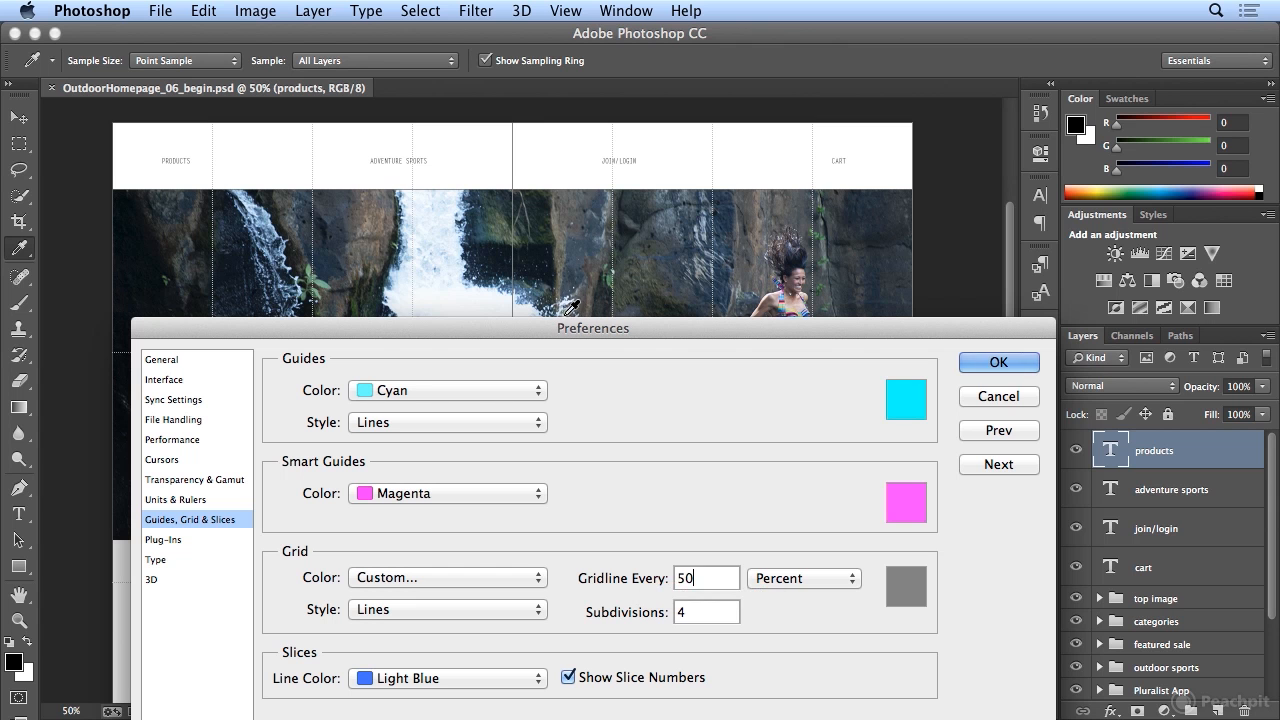
Set the grid subdivisions to 1 and check the gridlines across the whole page at 16.67% zoom
drag(697, 612, 640, 610)
text(1)
drag(595, 330, 1039, 114)
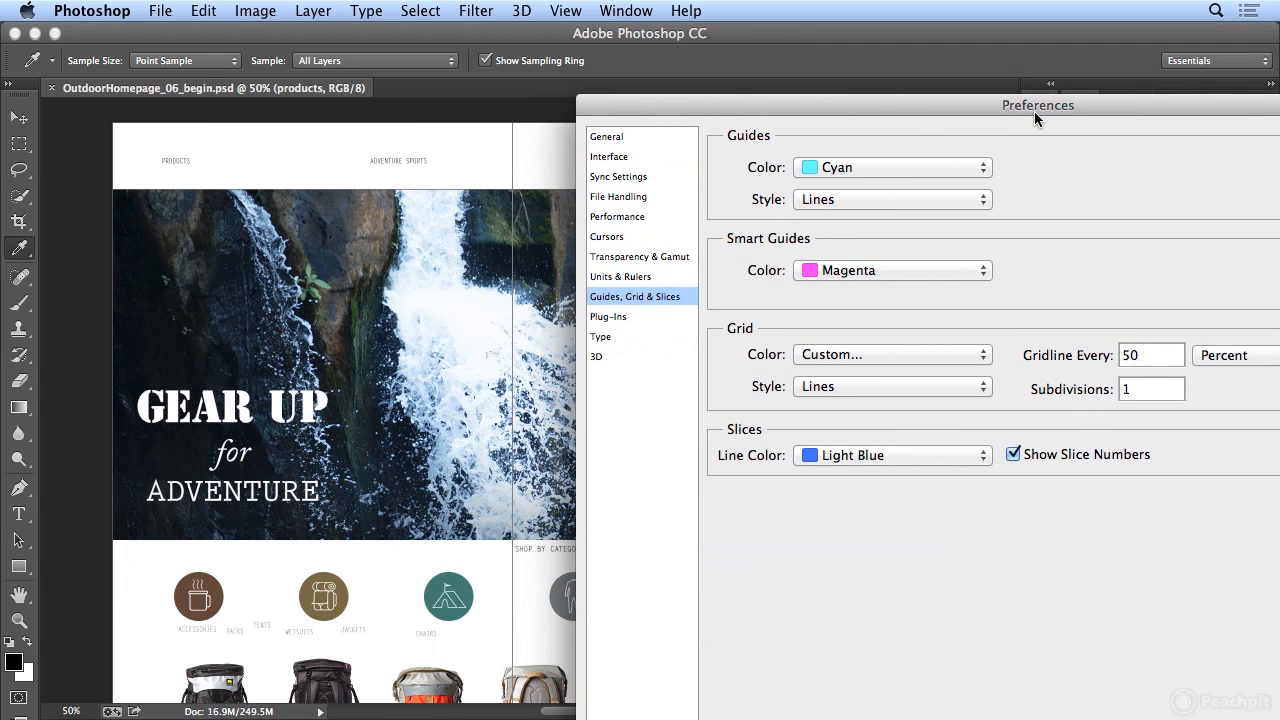
key(super+minus)
key(super+minus)
key(super+minus)
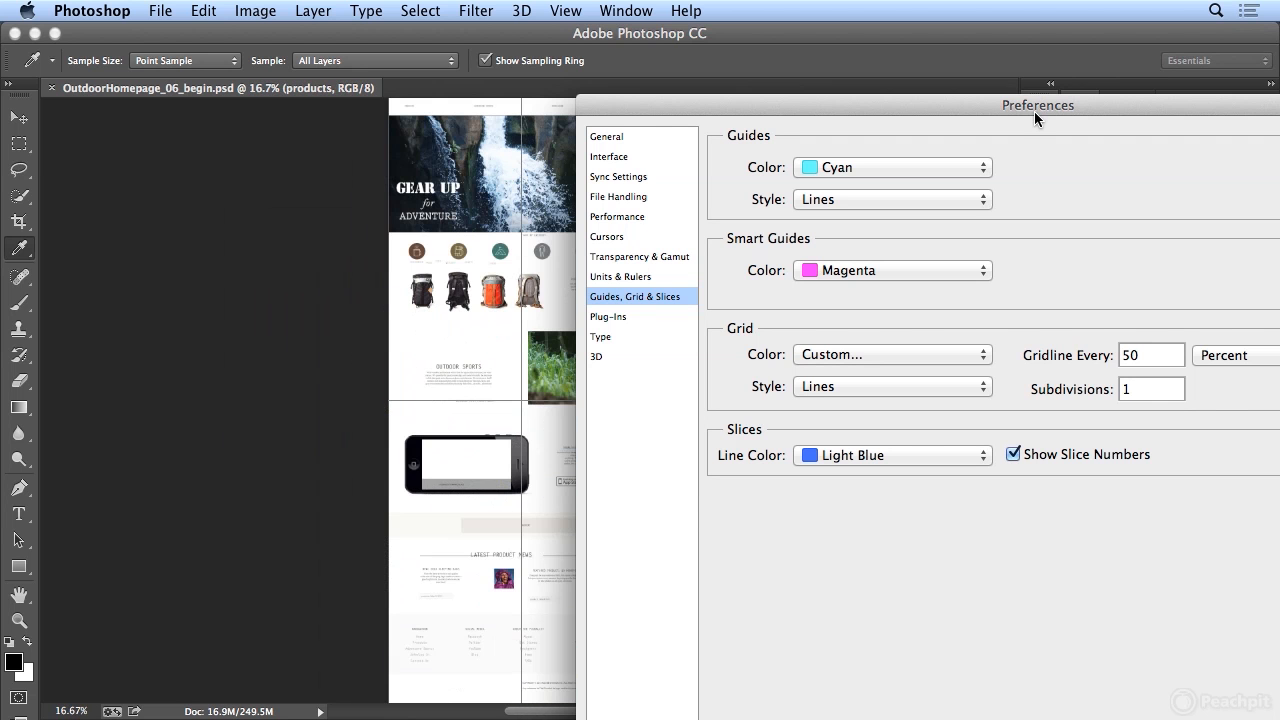
drag(947, 111, 549, 524)
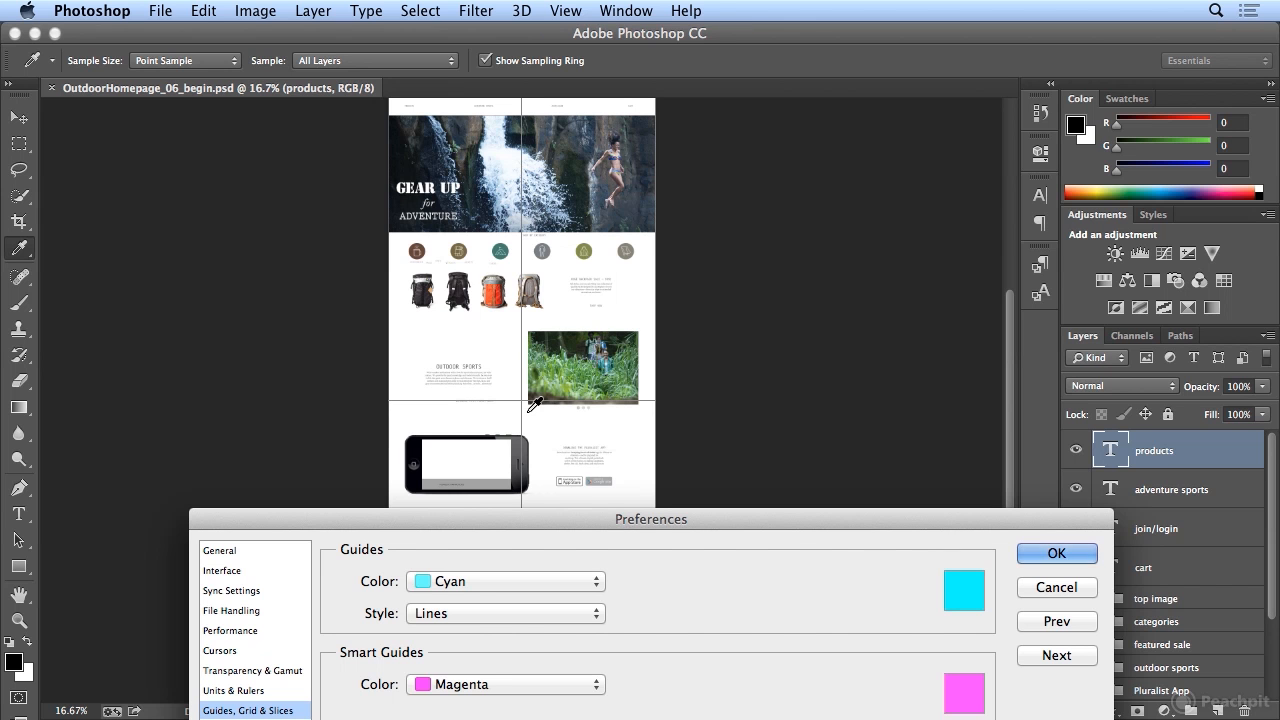
drag(603, 517, 706, 232)
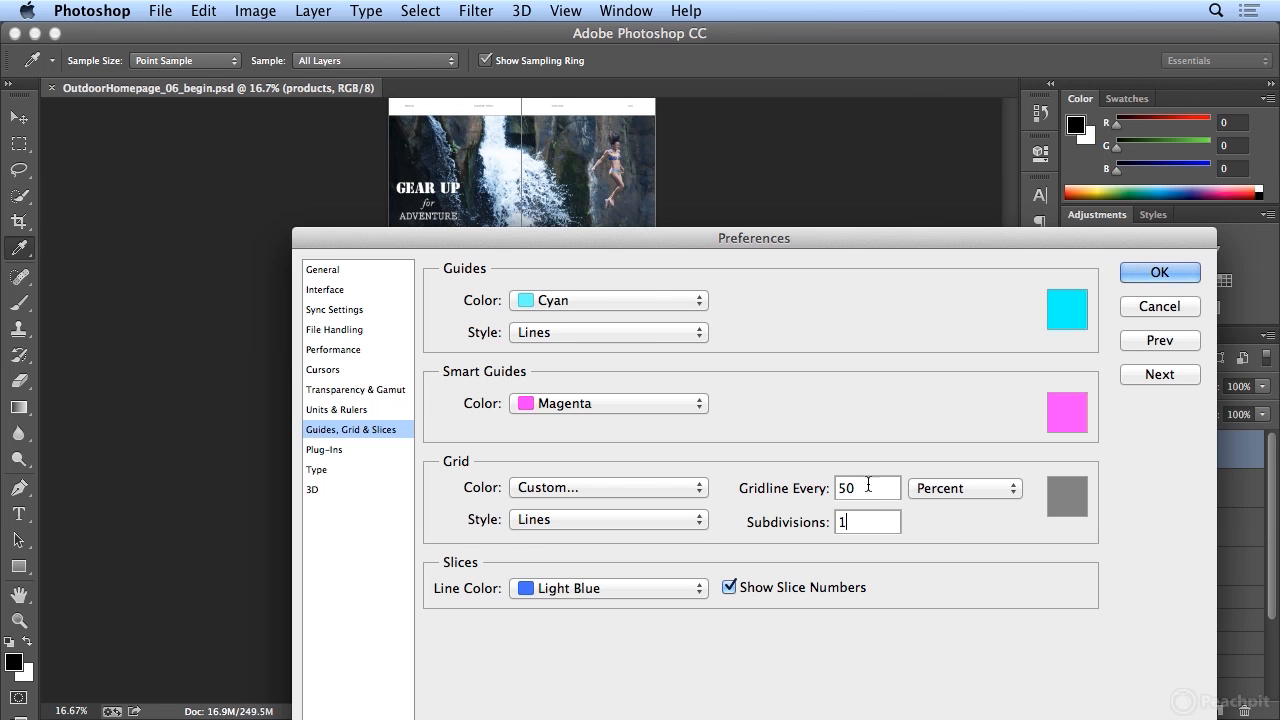
Set the gridlines to every 12.5 percent with 2 subdivisions
click(818, 488)
text(12.5)
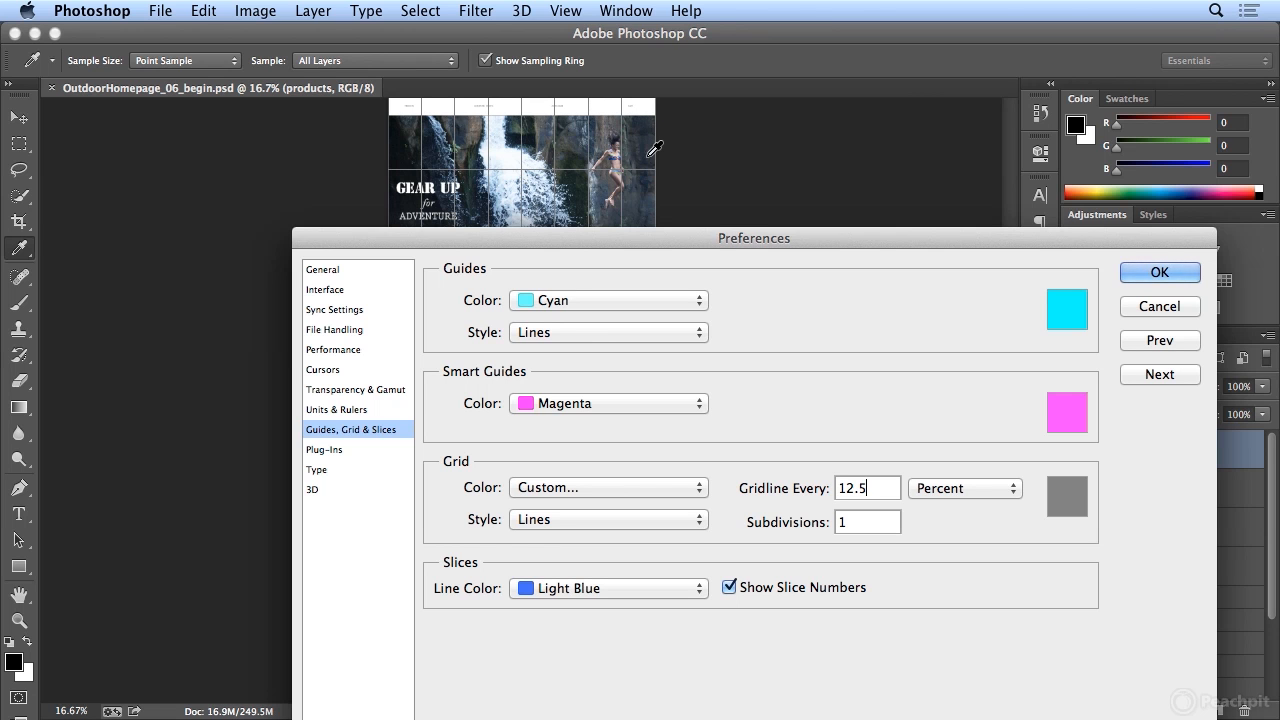
drag(848, 521, 818, 526)
text(2)
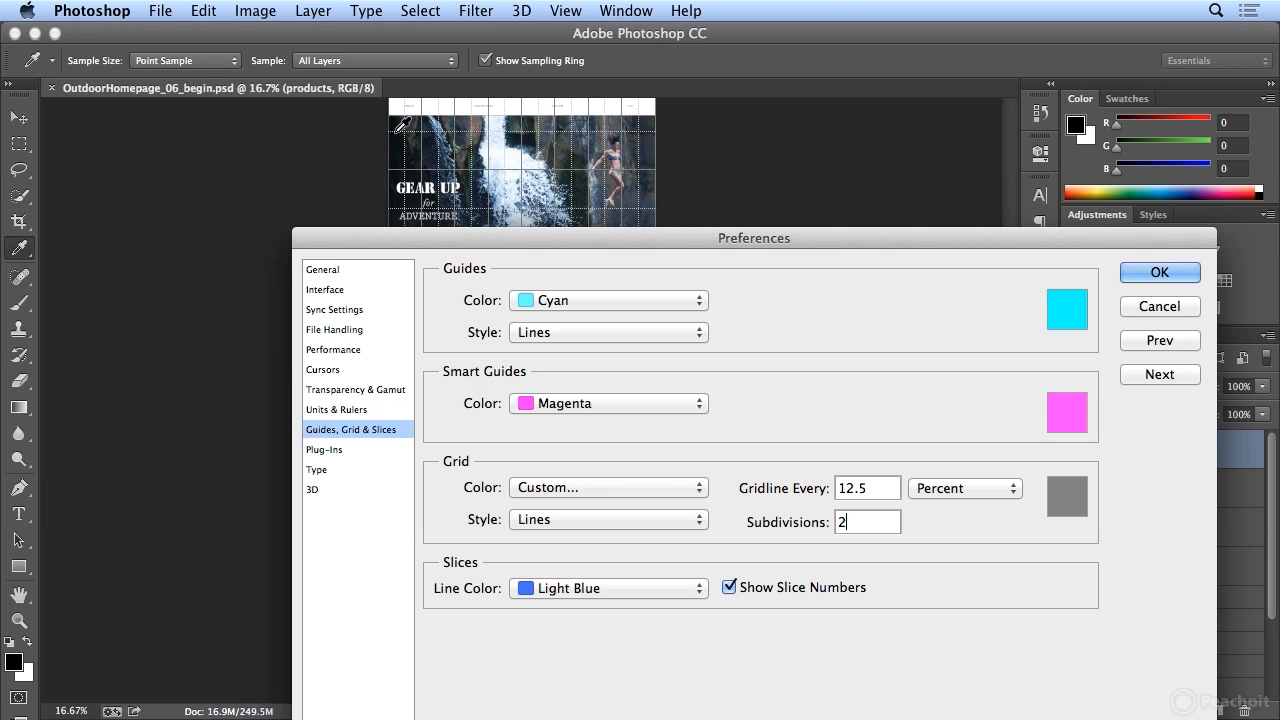
Try 3 grid subdivisions, set them back to 2 and apply the preferences
drag(840, 520, 820, 524)
text(3)
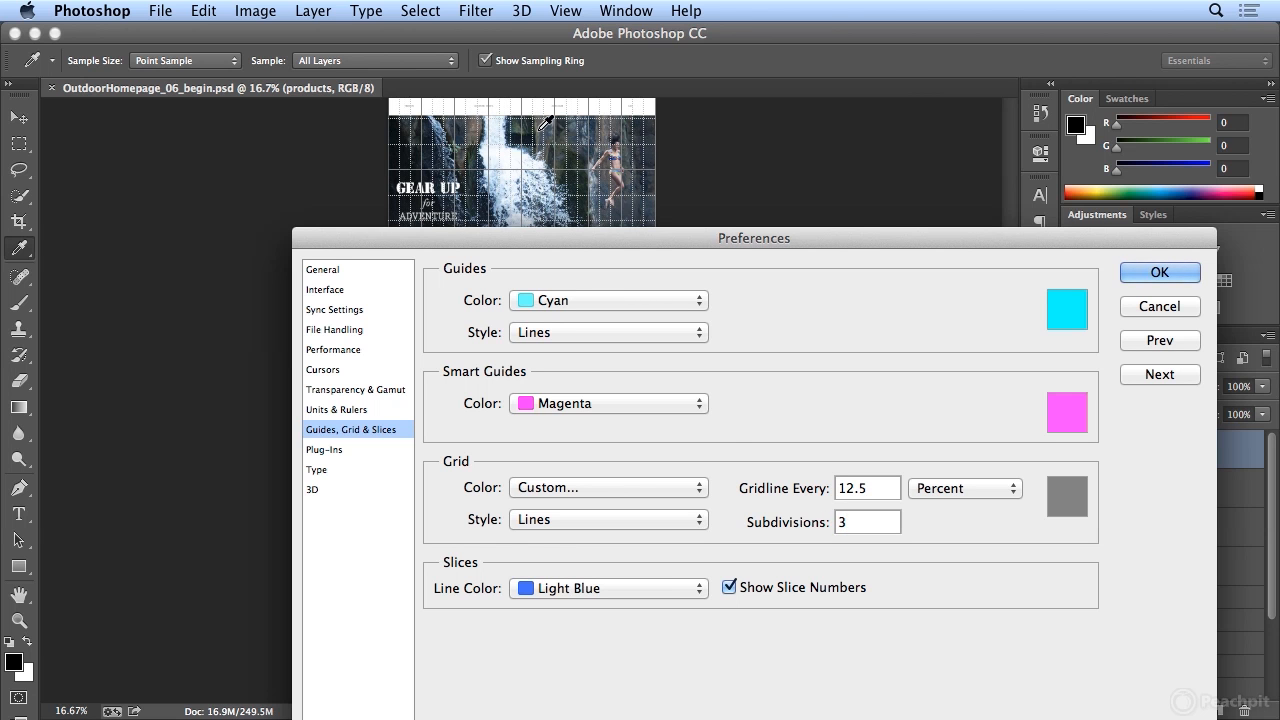
drag(840, 521, 815, 512)
text(2)
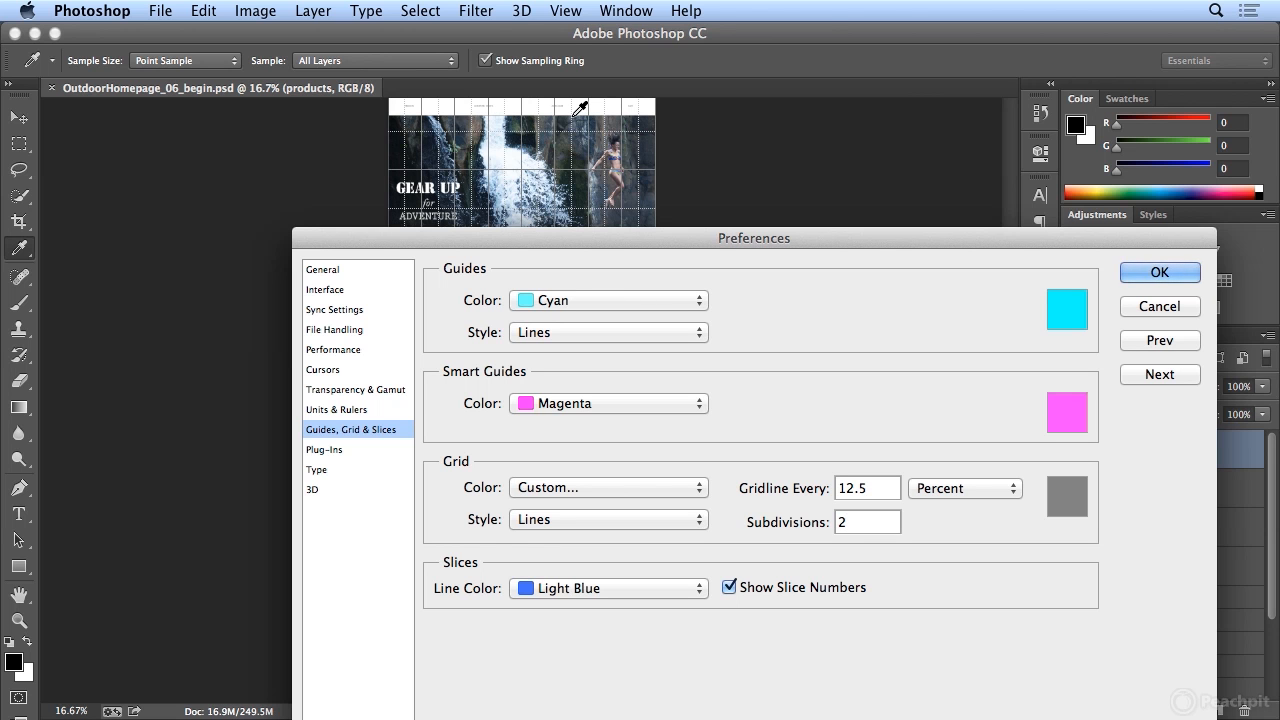
click(1145, 273)
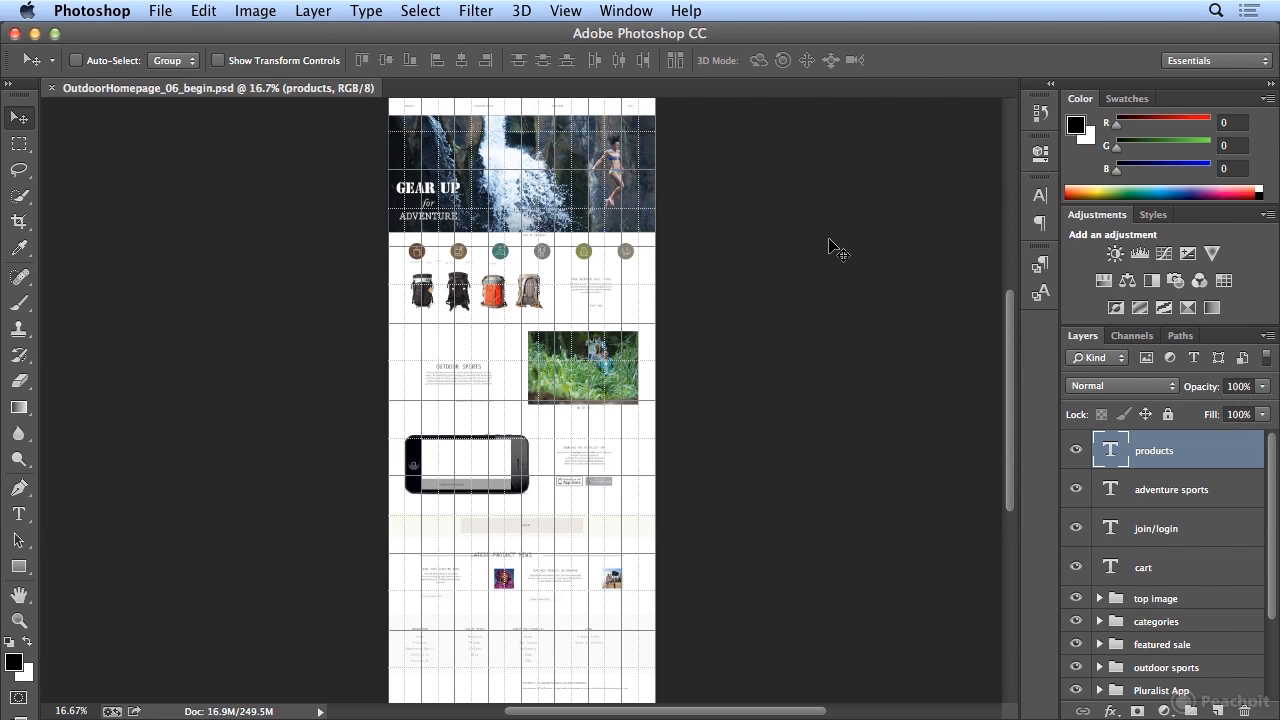
Move the CART text in the page header slightly right so its right edge meets the nearest gridline
key(super+plus)
key(super+plus)
key(super+plus)
scroll(838, 250, up, 3)
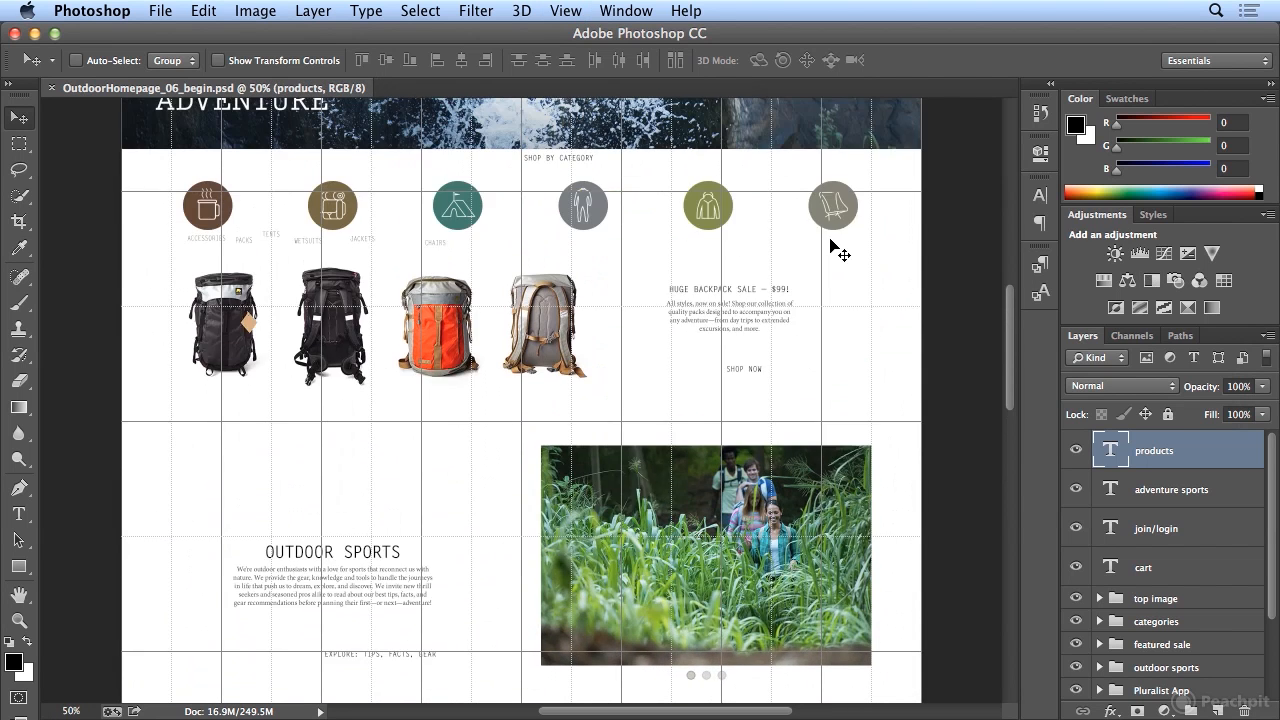
scroll(838, 250, up, 10)
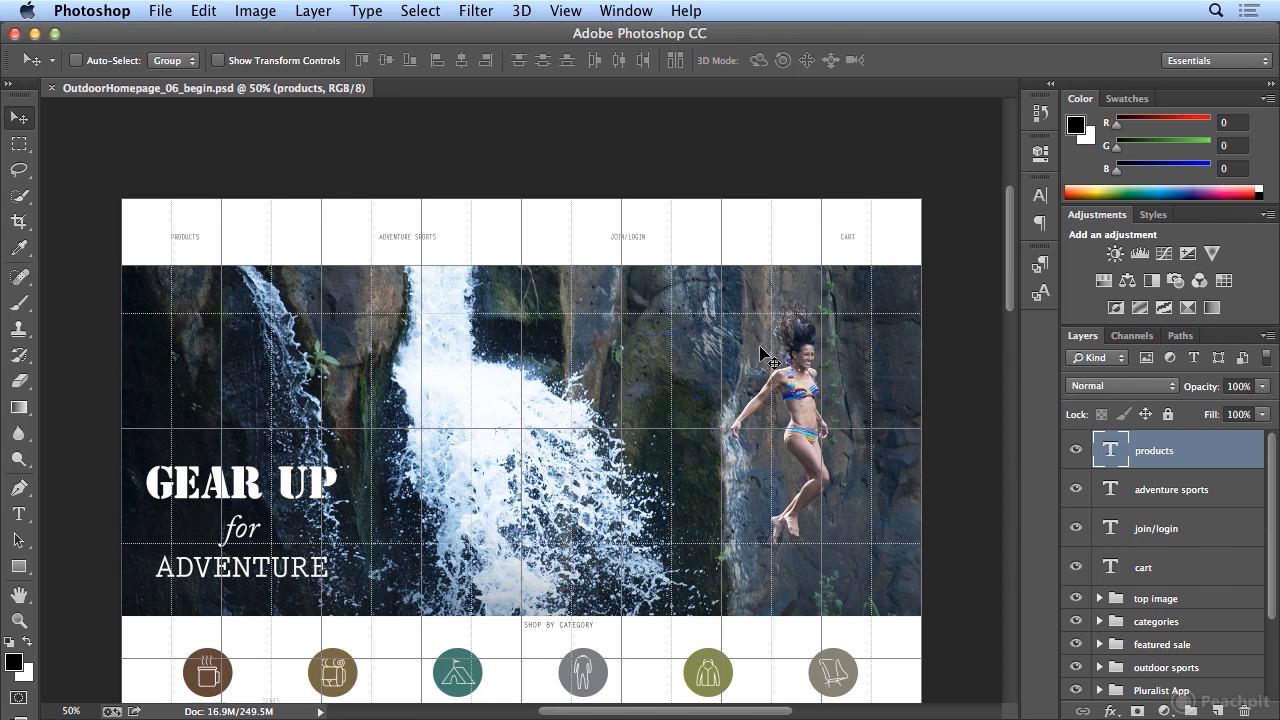
click(1192, 574)
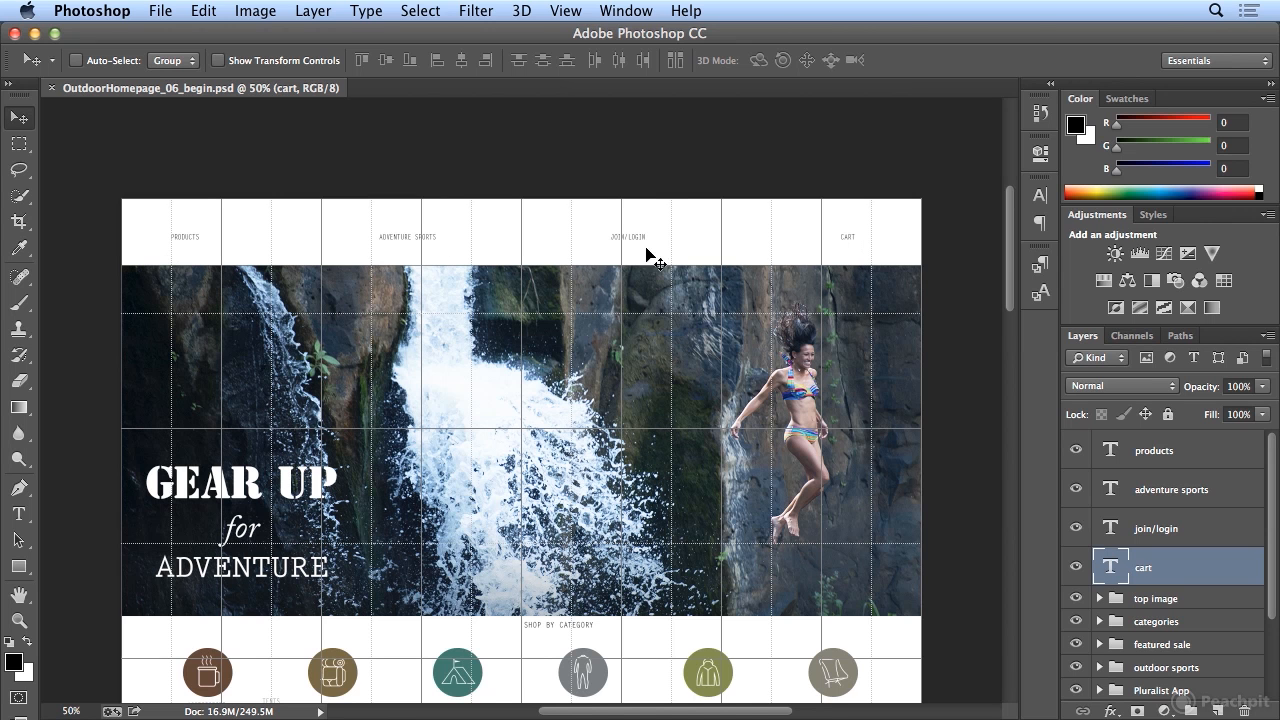
drag(854, 243, 868, 242)
Place the_pluralist_logo.ai from the 08_type_and_mock-ups folder above the products layer
click(1165, 458)
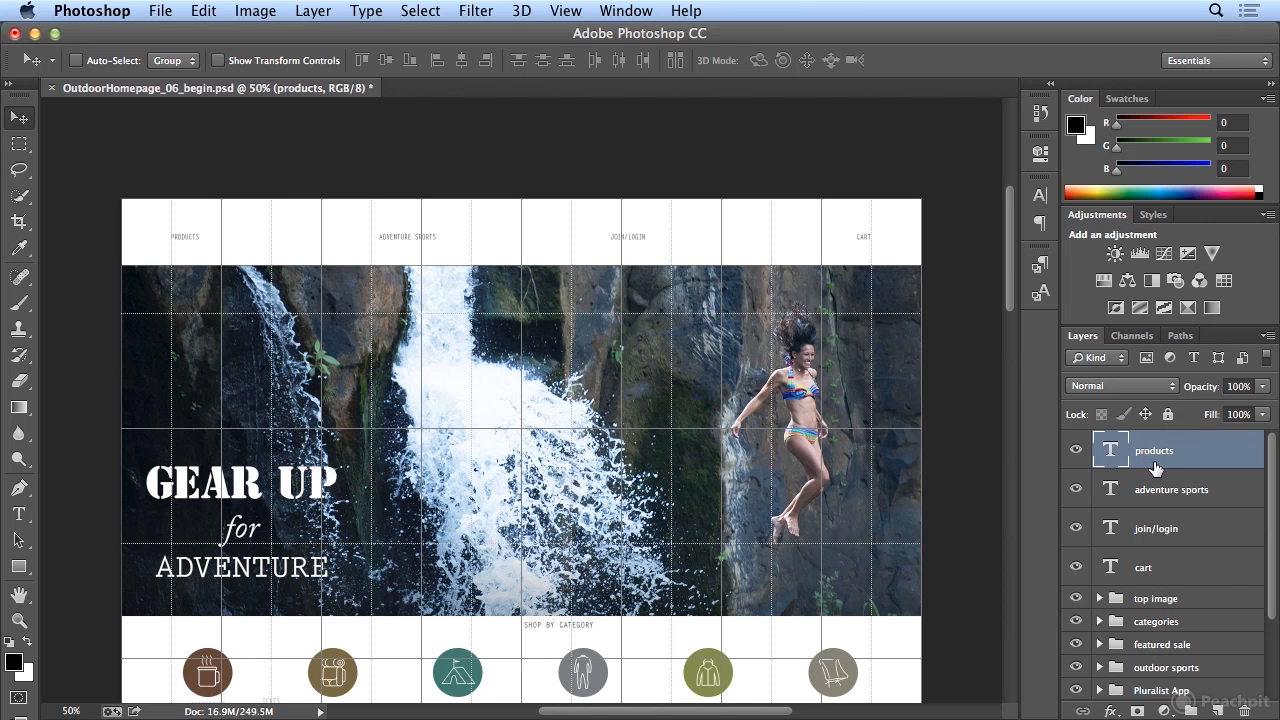
click(161, 12)
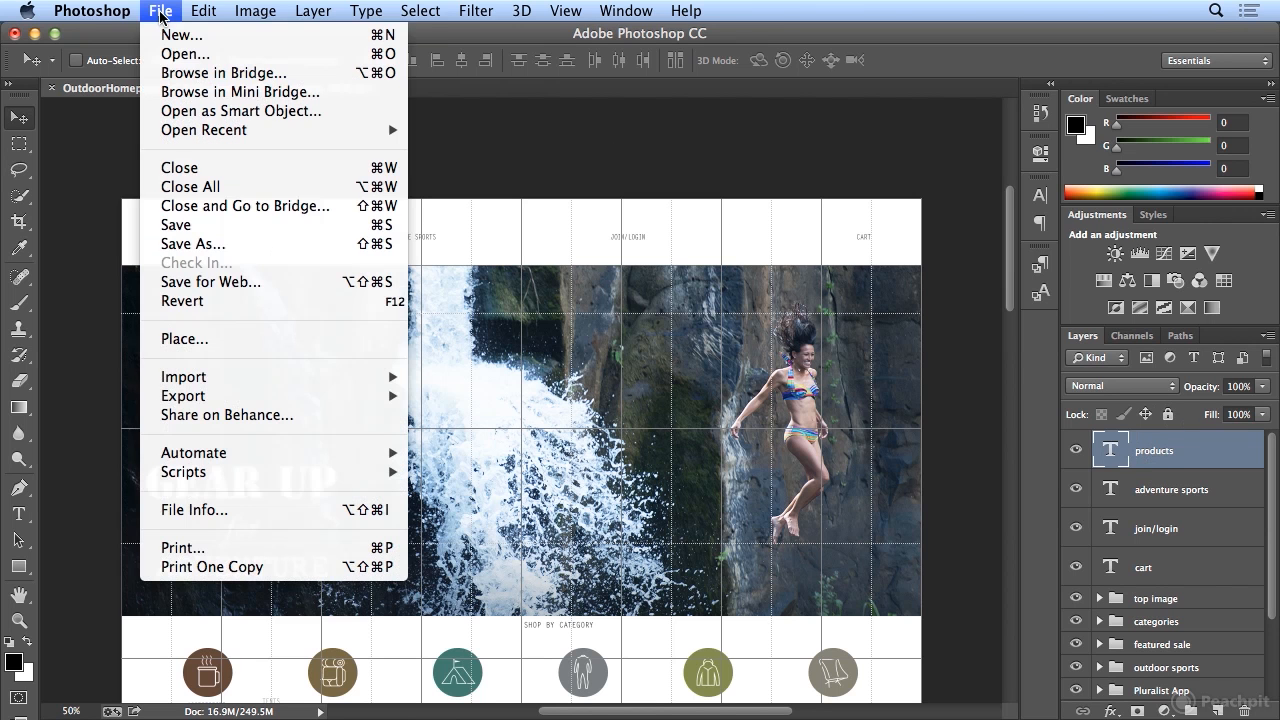
click(225, 341)
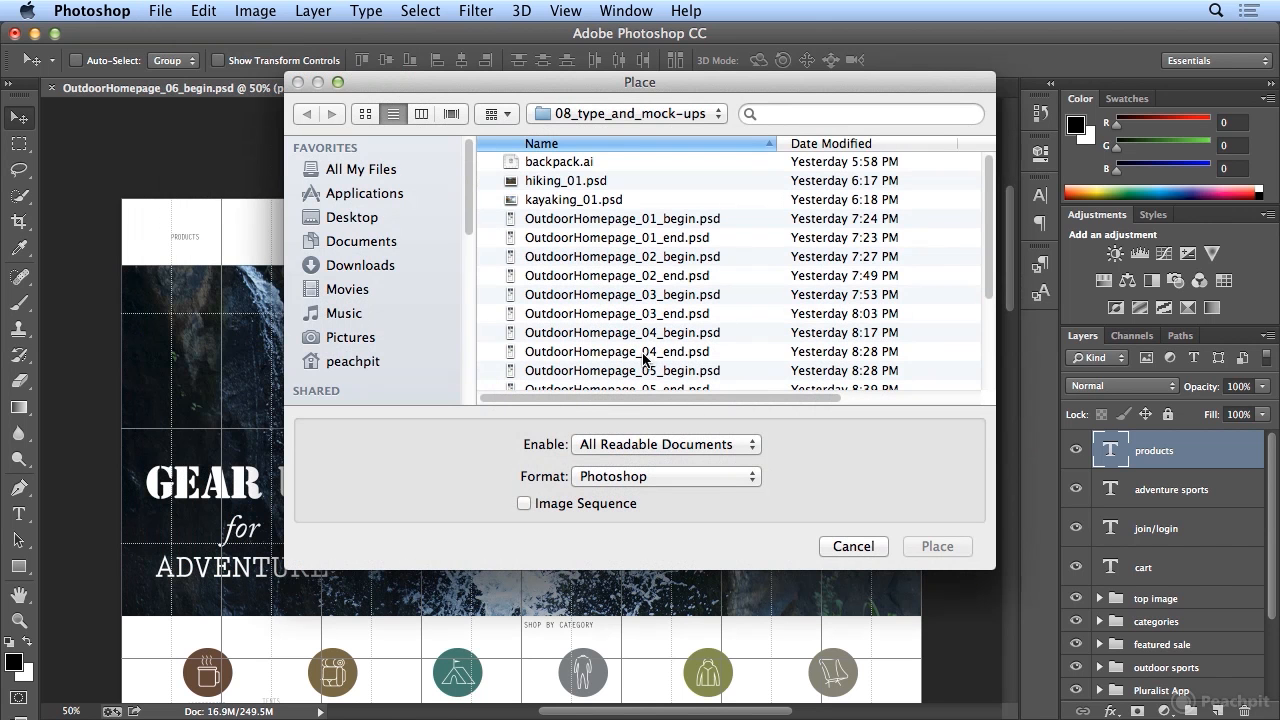
drag(986, 275, 986, 362)
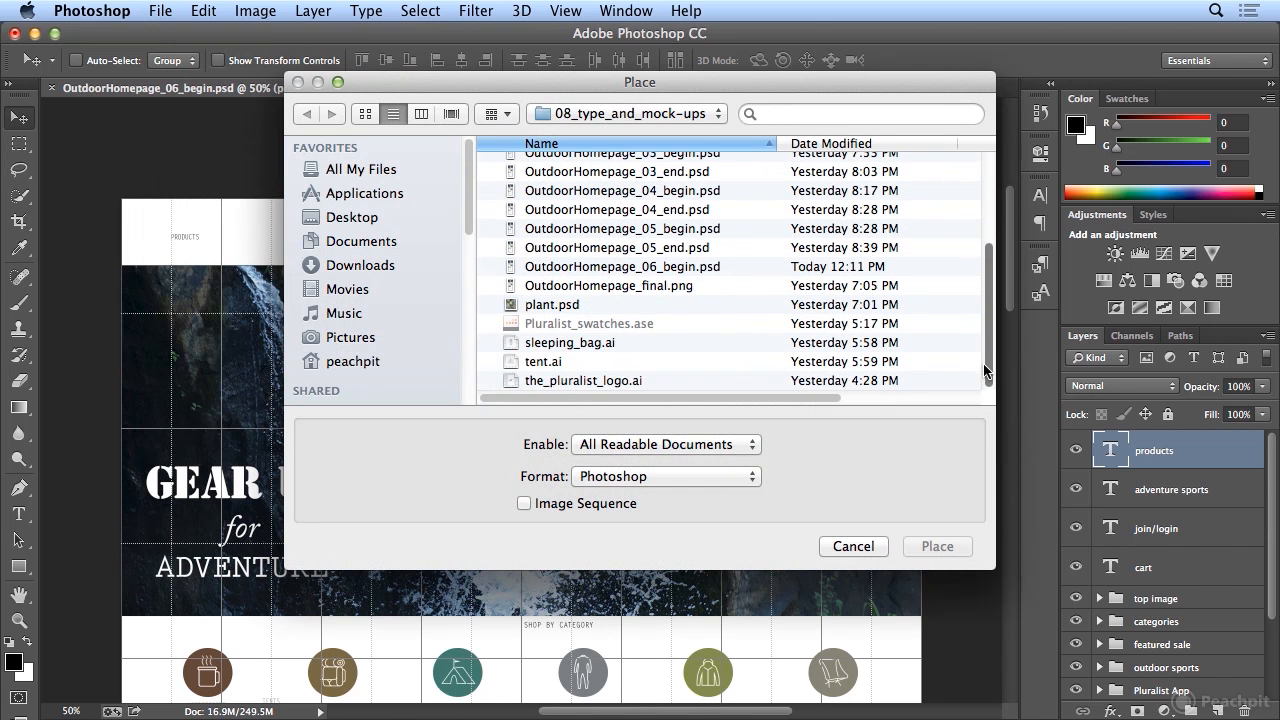
drag(739, 84, 693, 85)
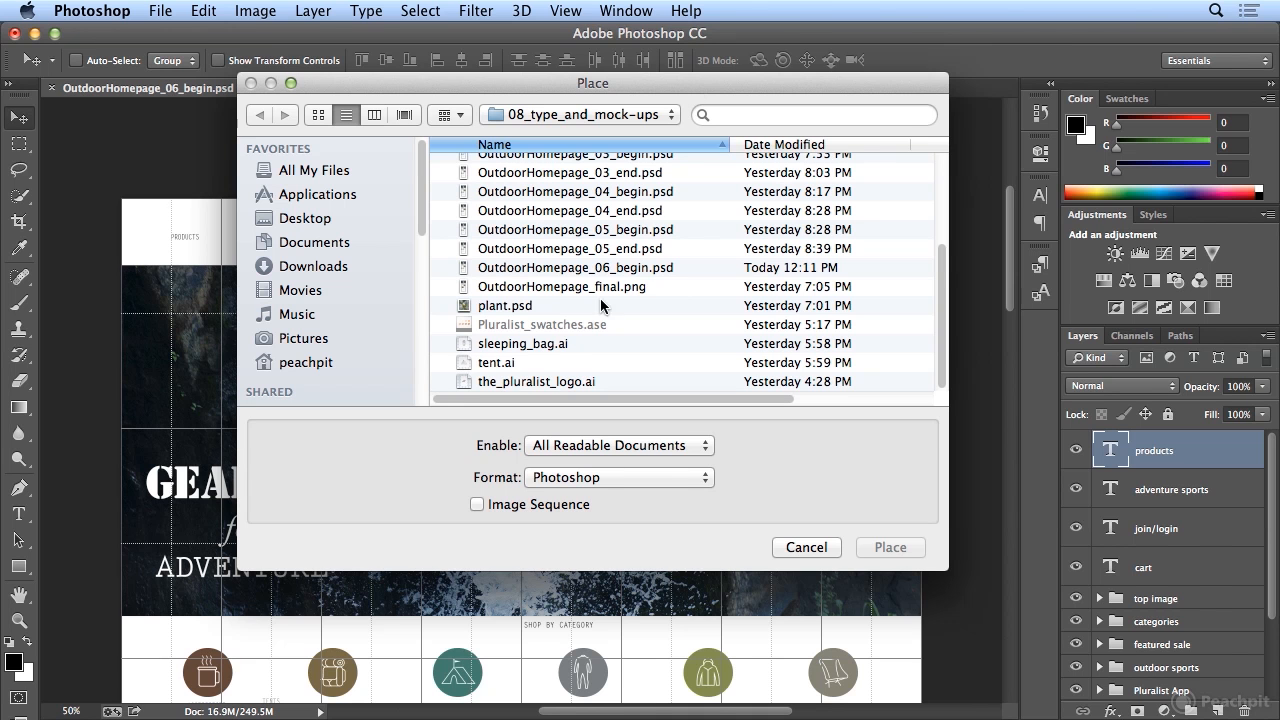
click(520, 381)
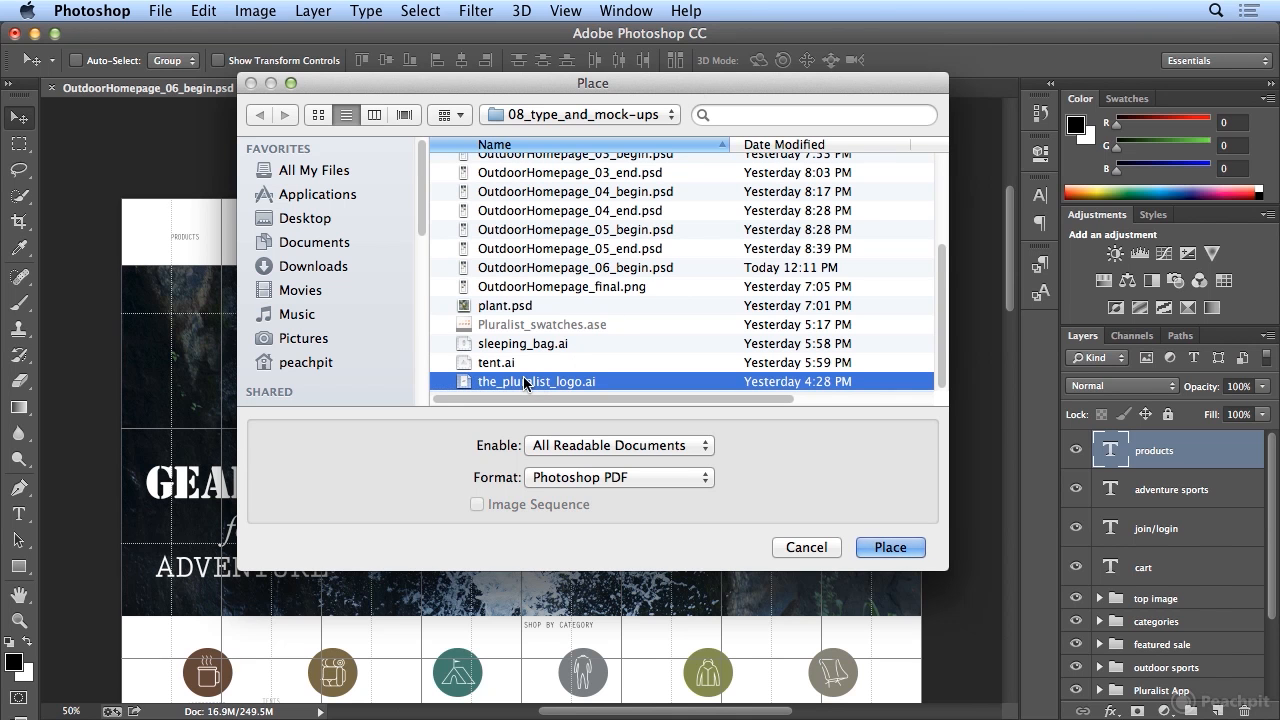
click(889, 548)
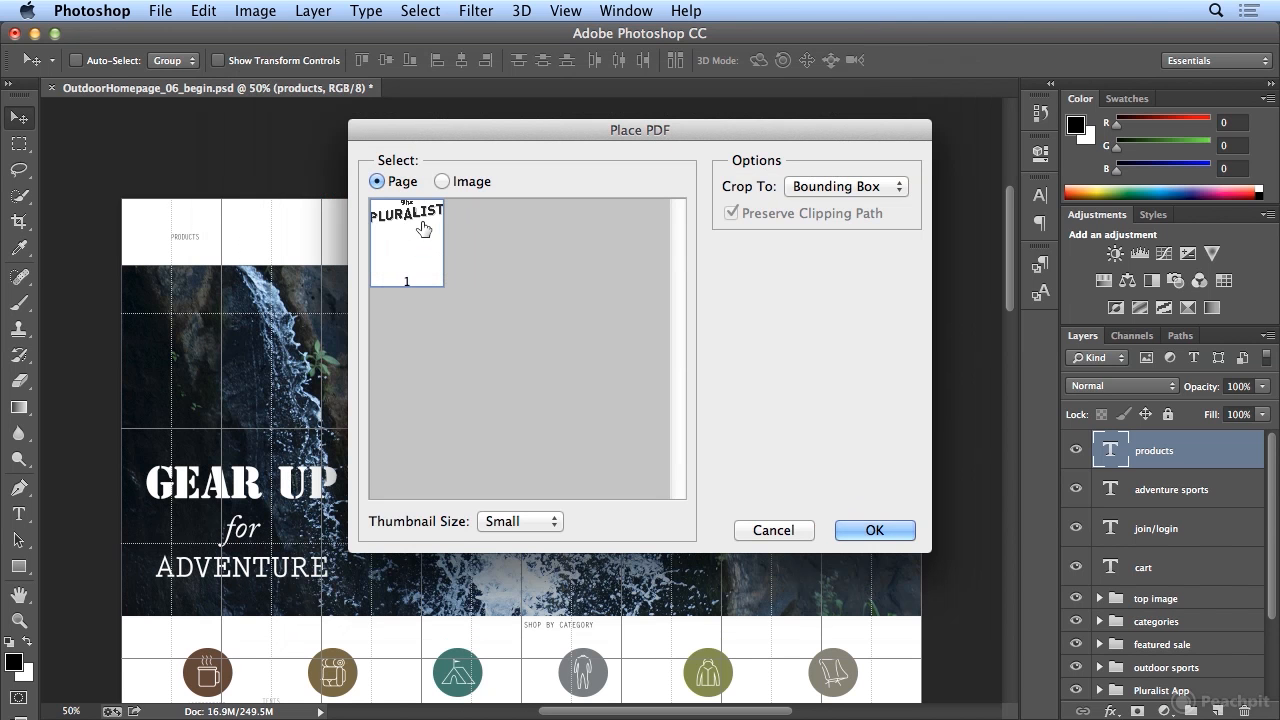
Crop the logo's PDF page to its Art Box and insert it into the mock-up
click(886, 186)
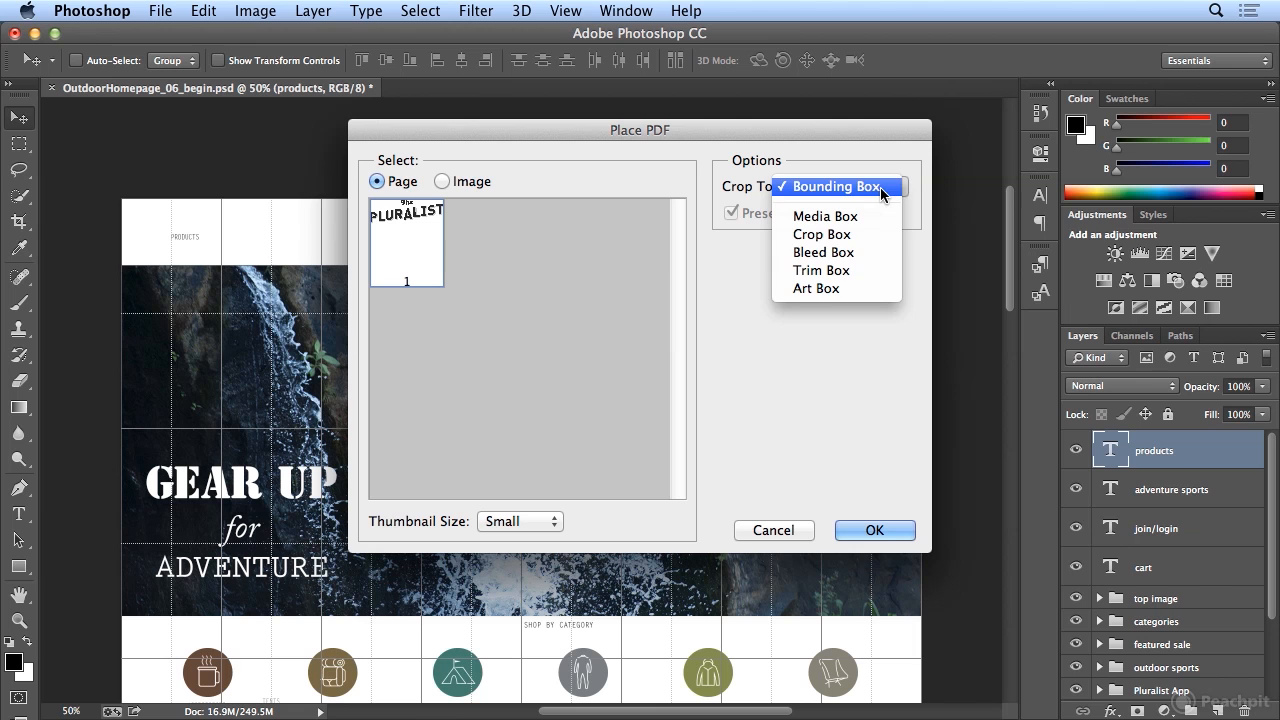
click(880, 290)
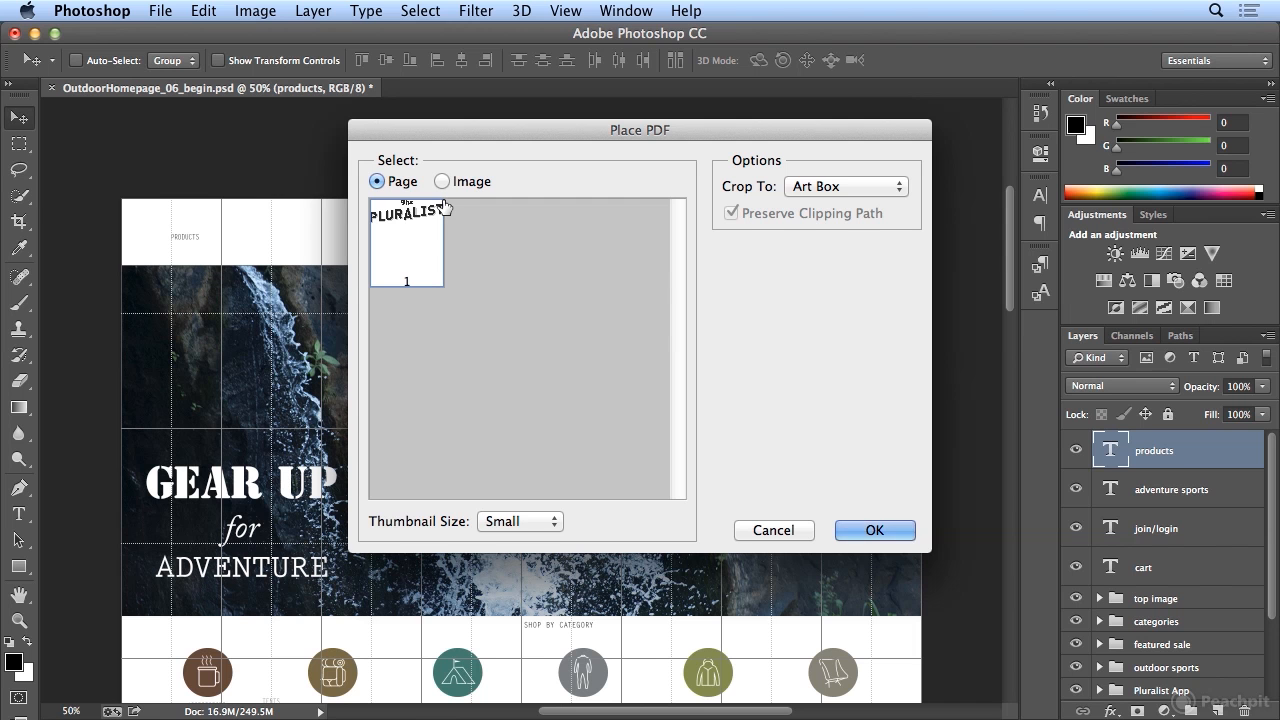
click(869, 531)
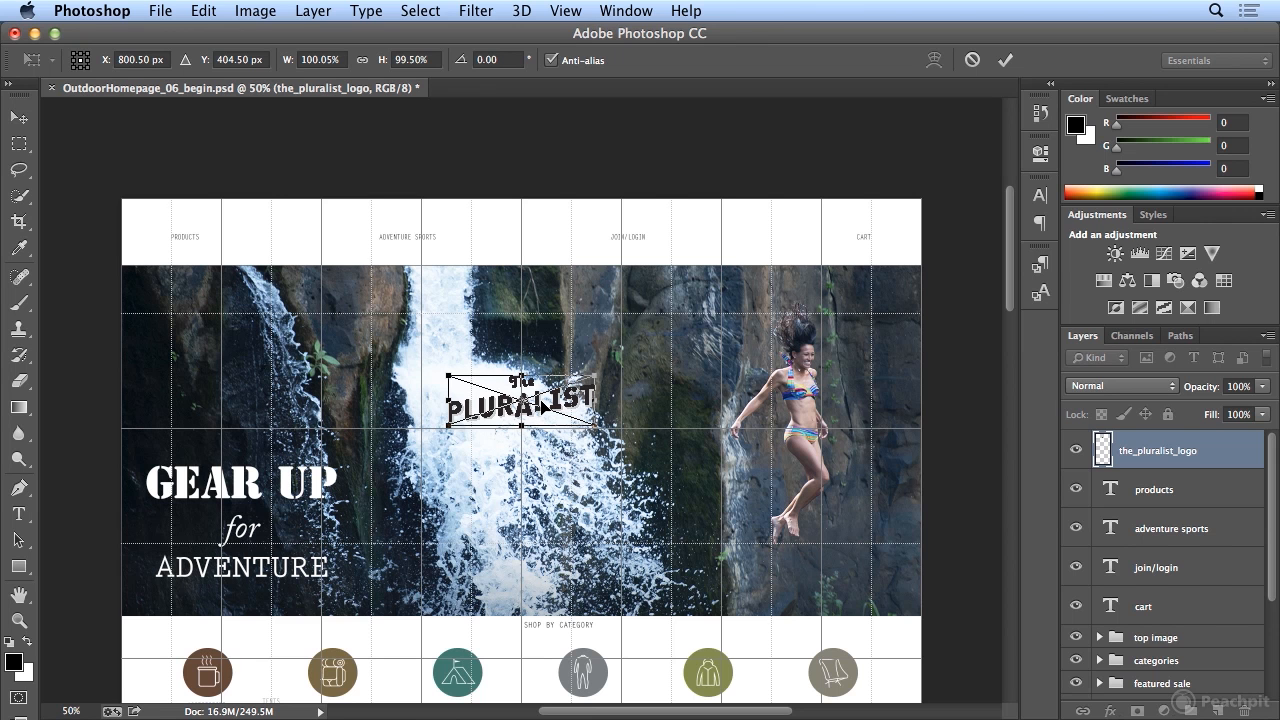
Move the placed Pluralist logo up into the white header, centred at about X 800.50 px, Y 70.50 px, and commit the placement
drag(563, 404, 560, 238)
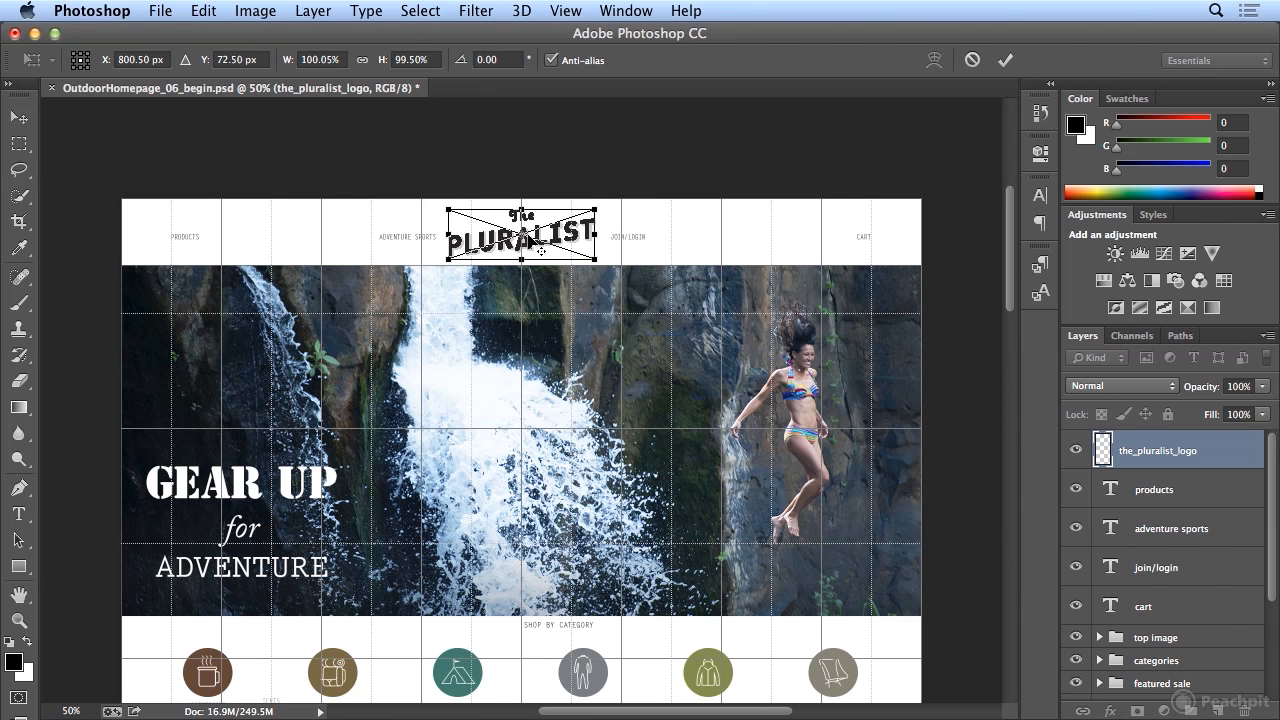
key(Up)
key(Up)
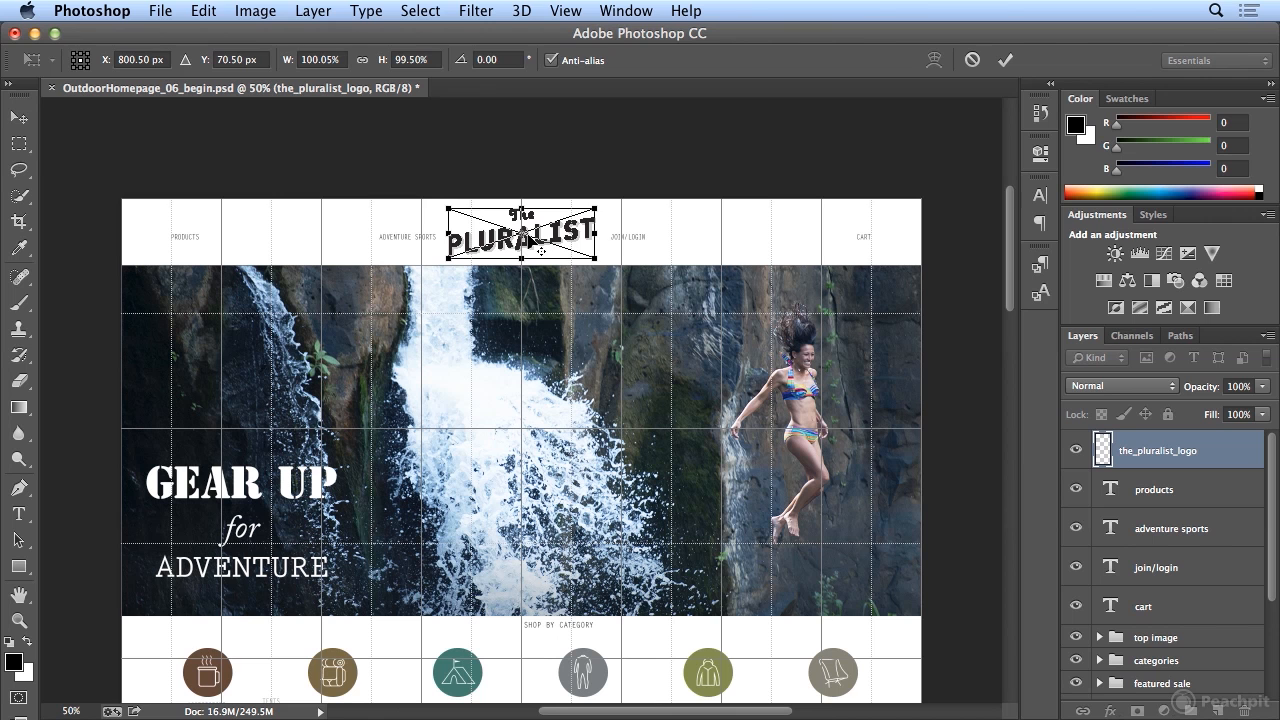
key(Return)
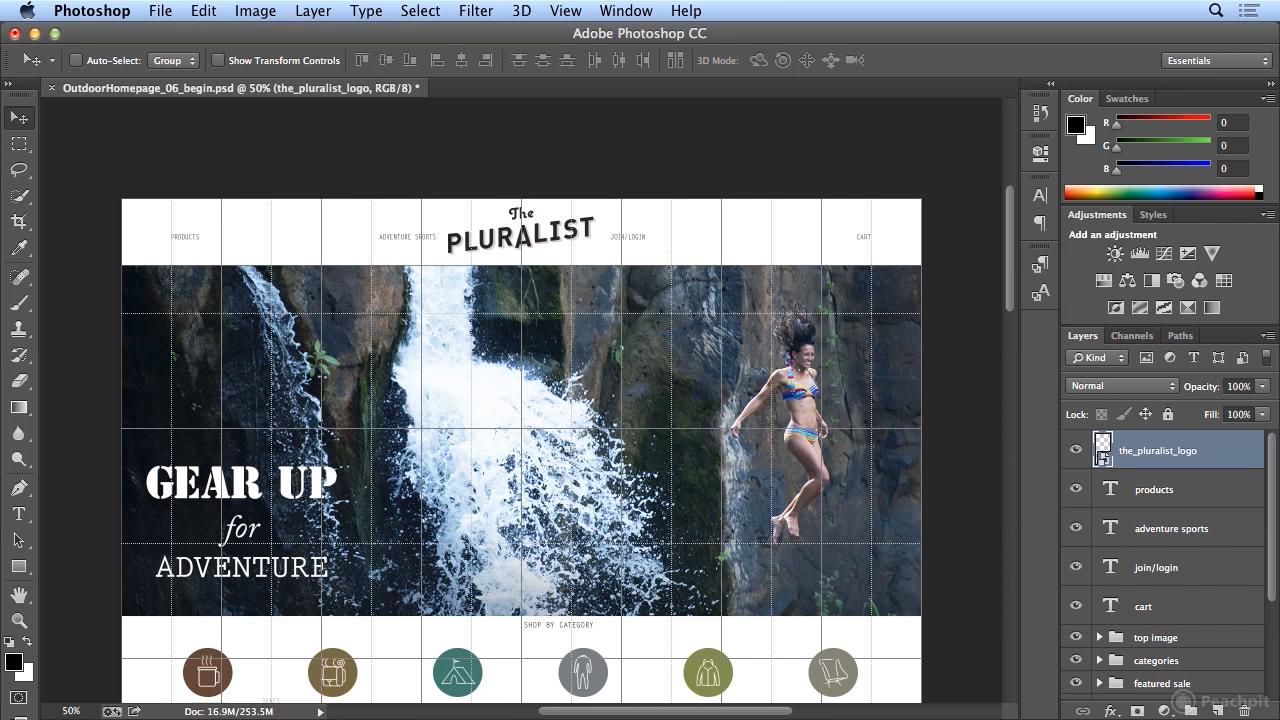
Free-transform the Pluralist logo to shift it slightly down in the header, to Y 72.50 px, and apply the transform
click(204, 10)
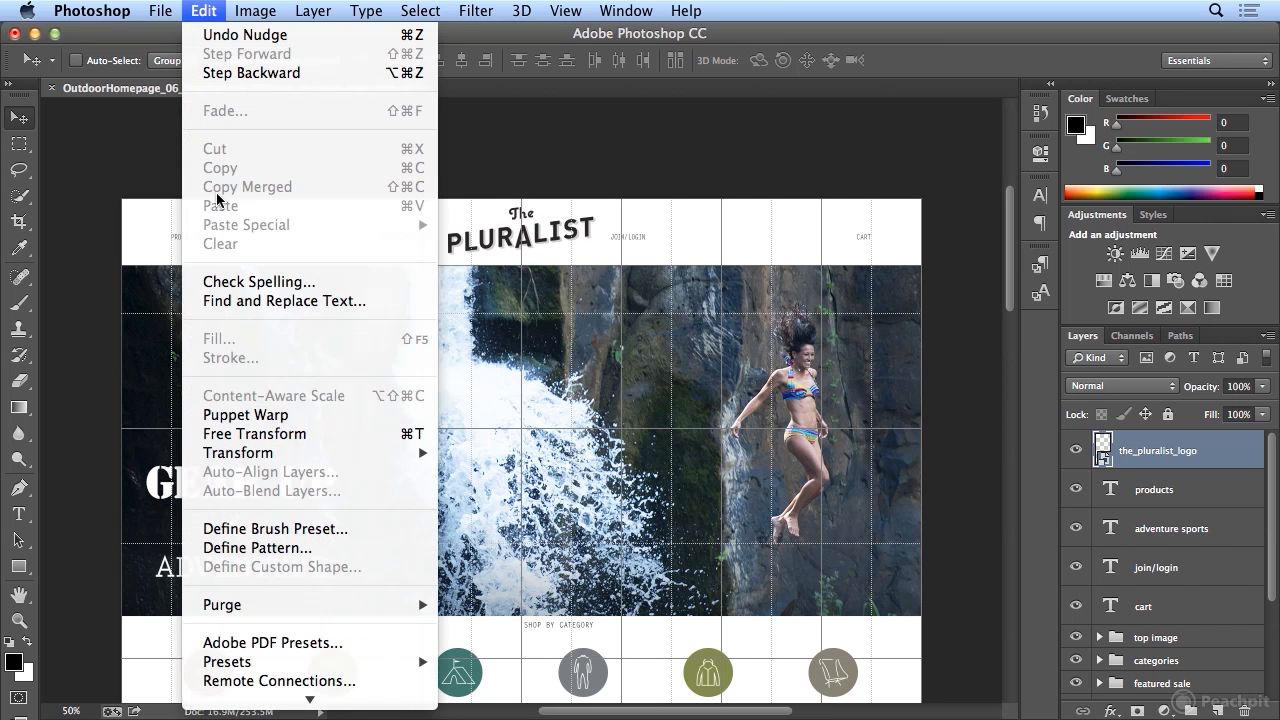
click(237, 434)
drag(559, 248, 556, 249)
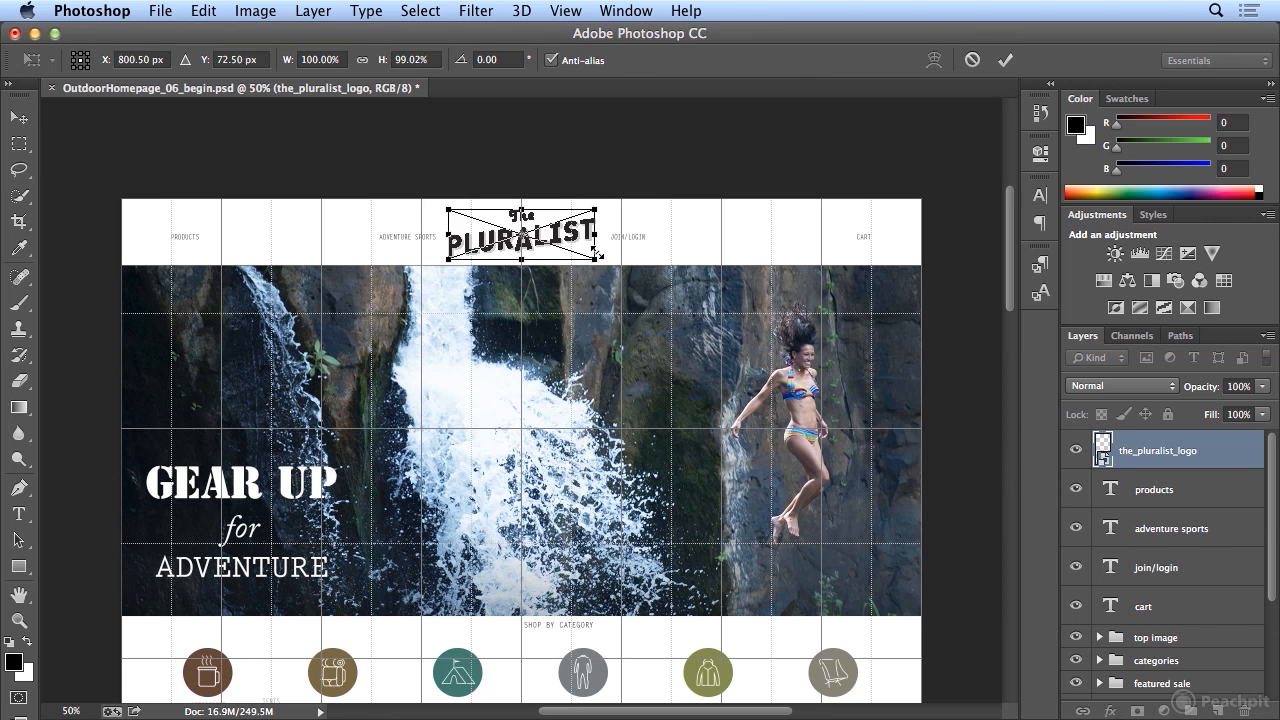
key(Return)
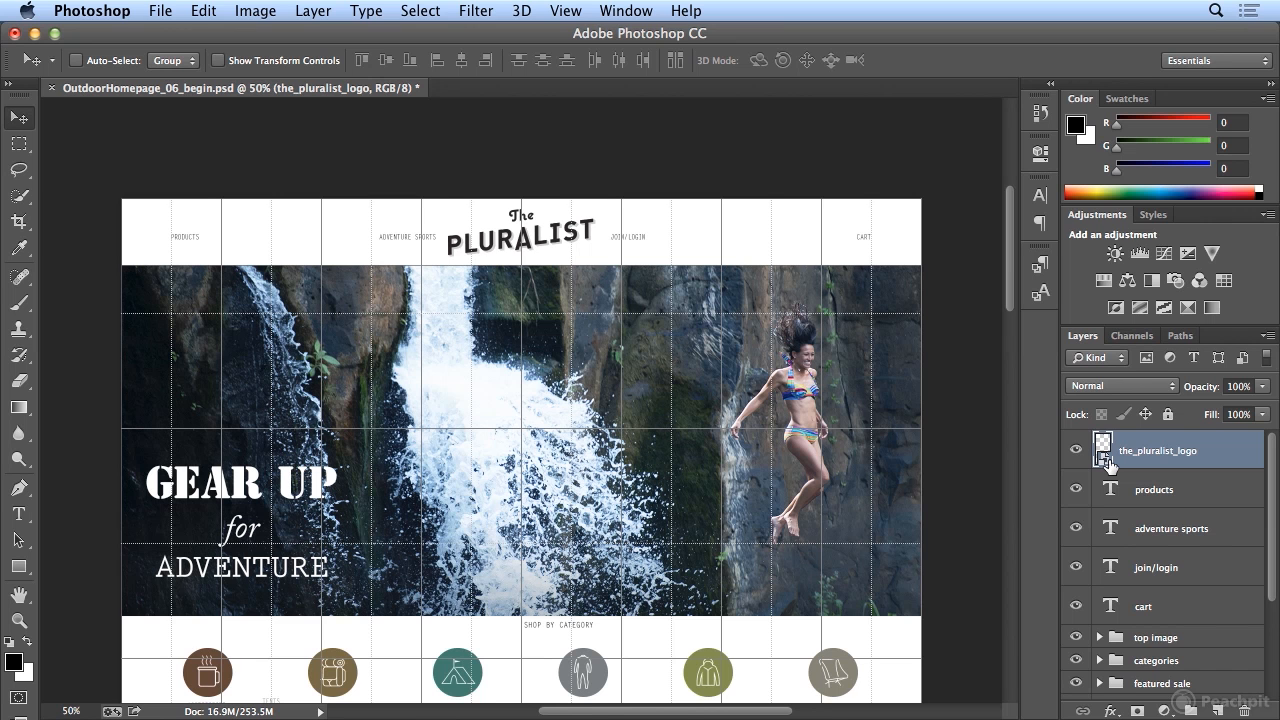
Centre the ADVENTURE SPORTS text on the gridline about 2.4 in to its left and JOIN/LOGIN on the matching gridline right of the logo
click(1140, 536)
drag(404, 242, 317, 239)
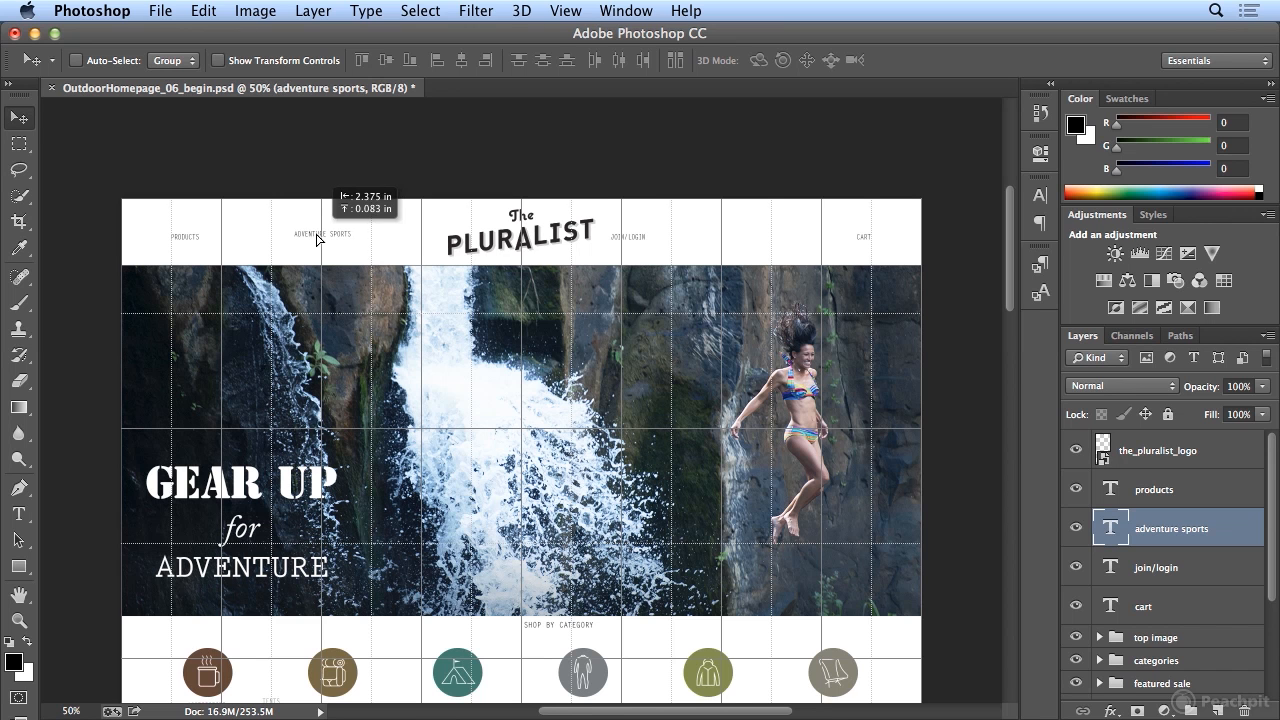
click(1145, 568)
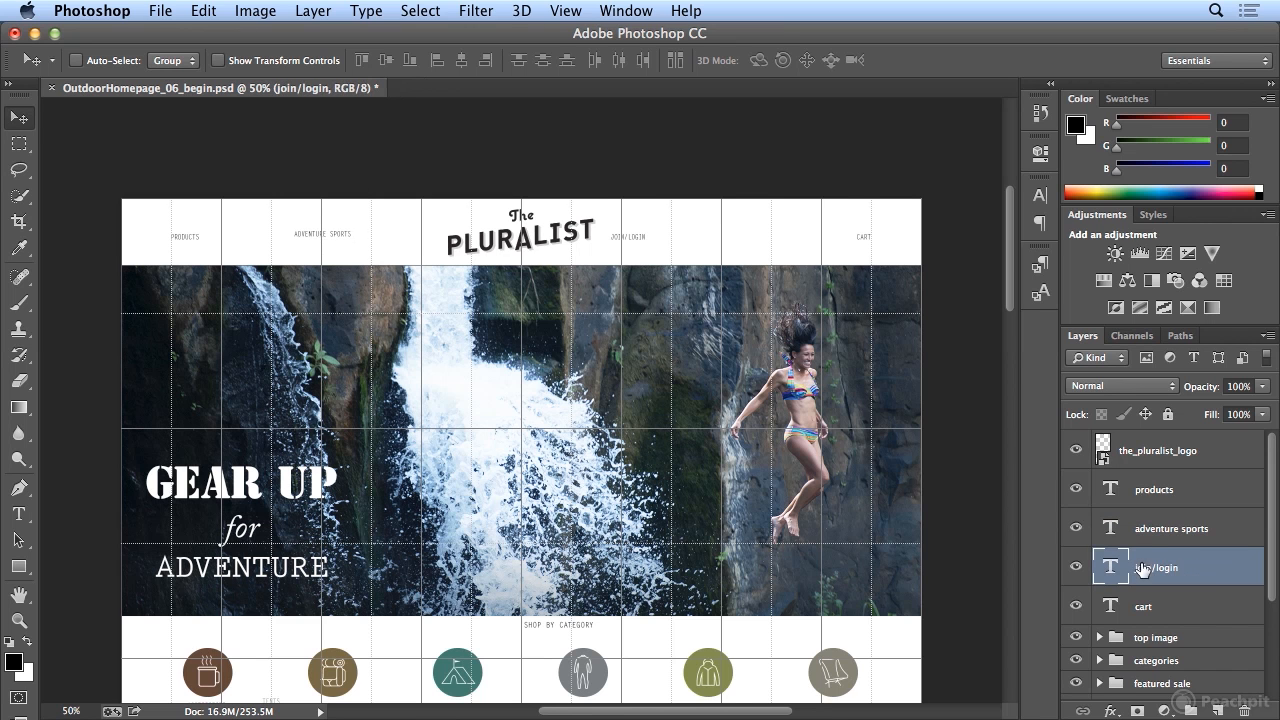
drag(632, 242, 720, 242)
Align the top edges of the products, adventure sports, join/login and cart text layers and nudge them slightly down together
click(1150, 489)
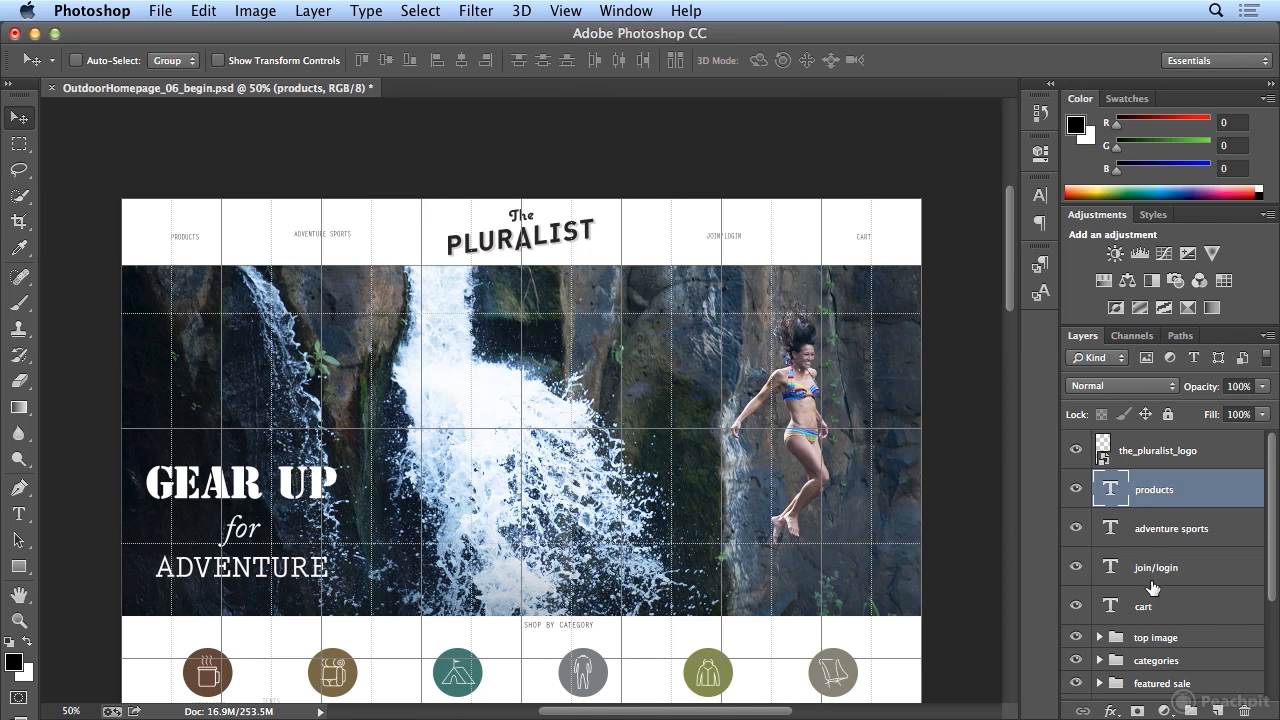
shift+click(1152, 606)
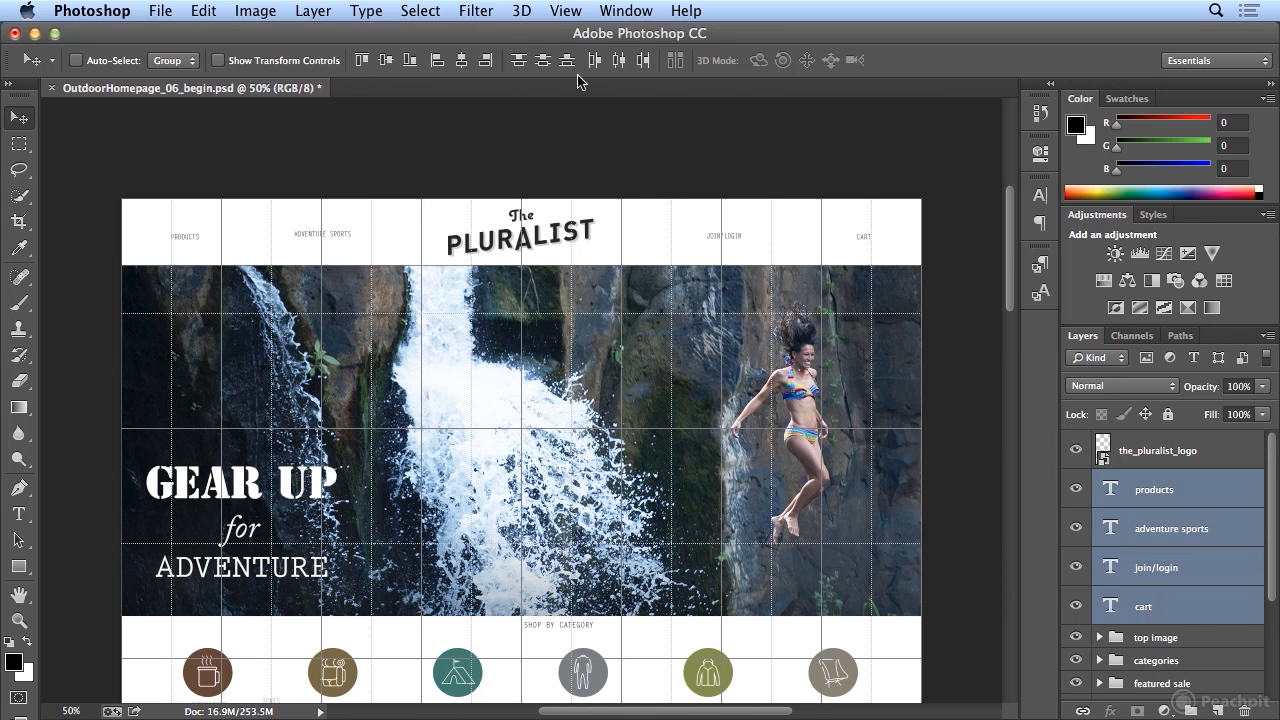
click(357, 63)
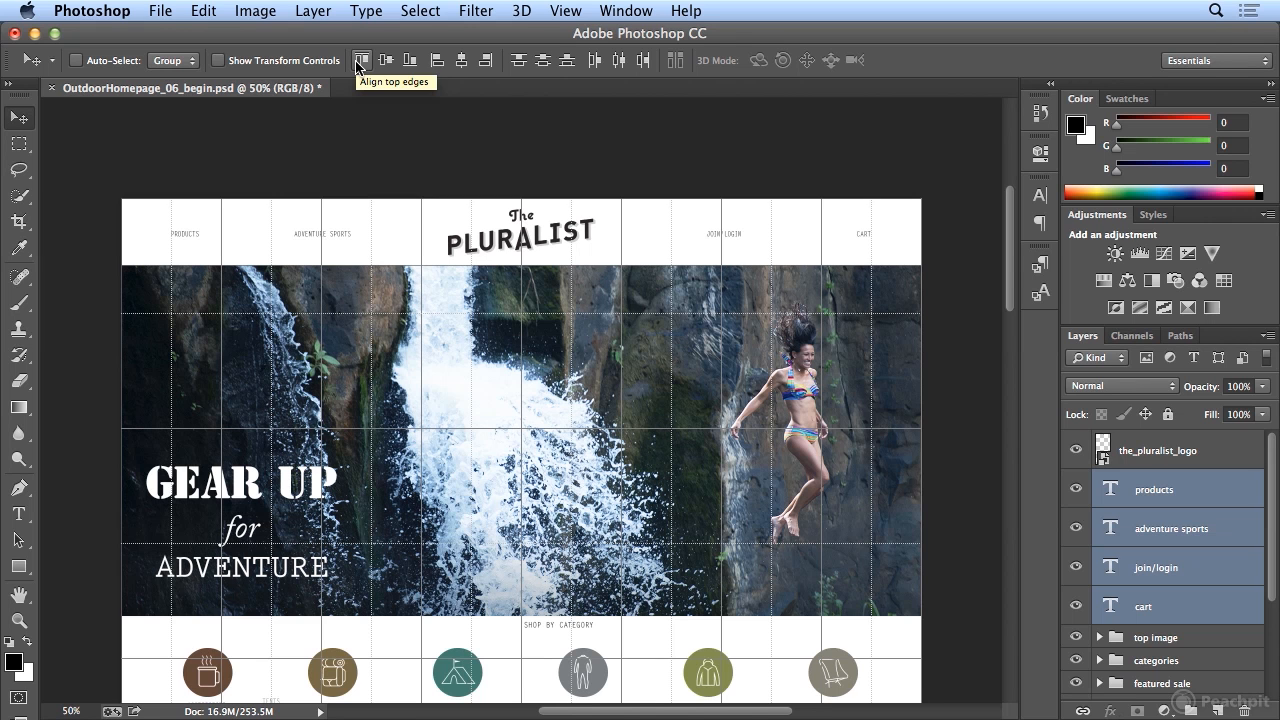
key(Down)
key(Down)
key(Down)
key(Down)
key(Down)
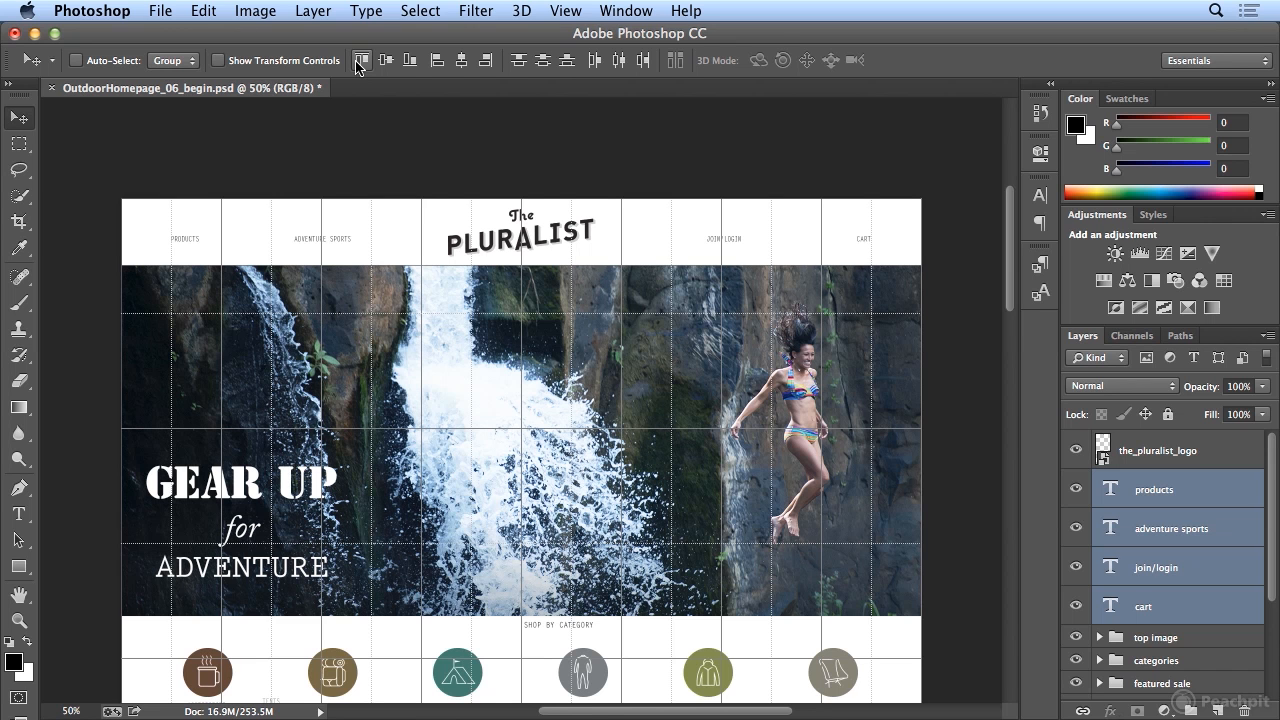
Review the gridline spacing units and subdivisions in the Guides, Grid & Slices preferences, keeping Percent as the unit
click(118, 12)
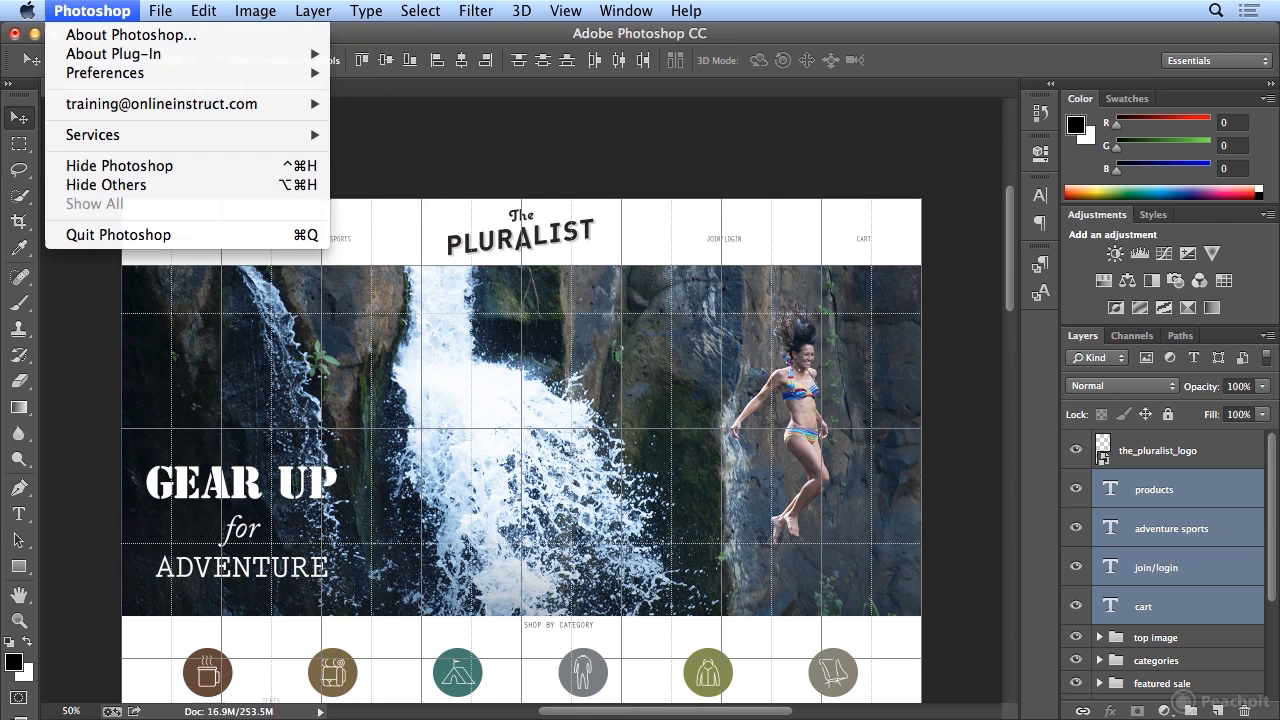
mouse_move(127, 81)
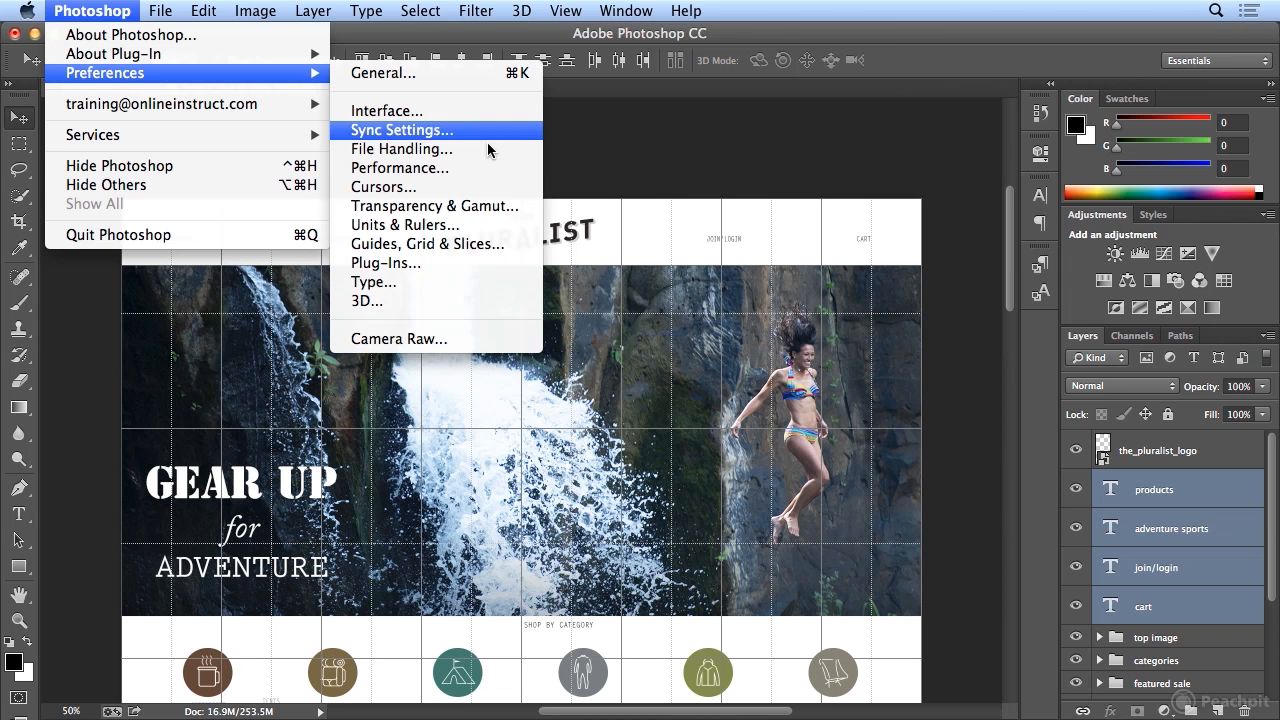
click(481, 245)
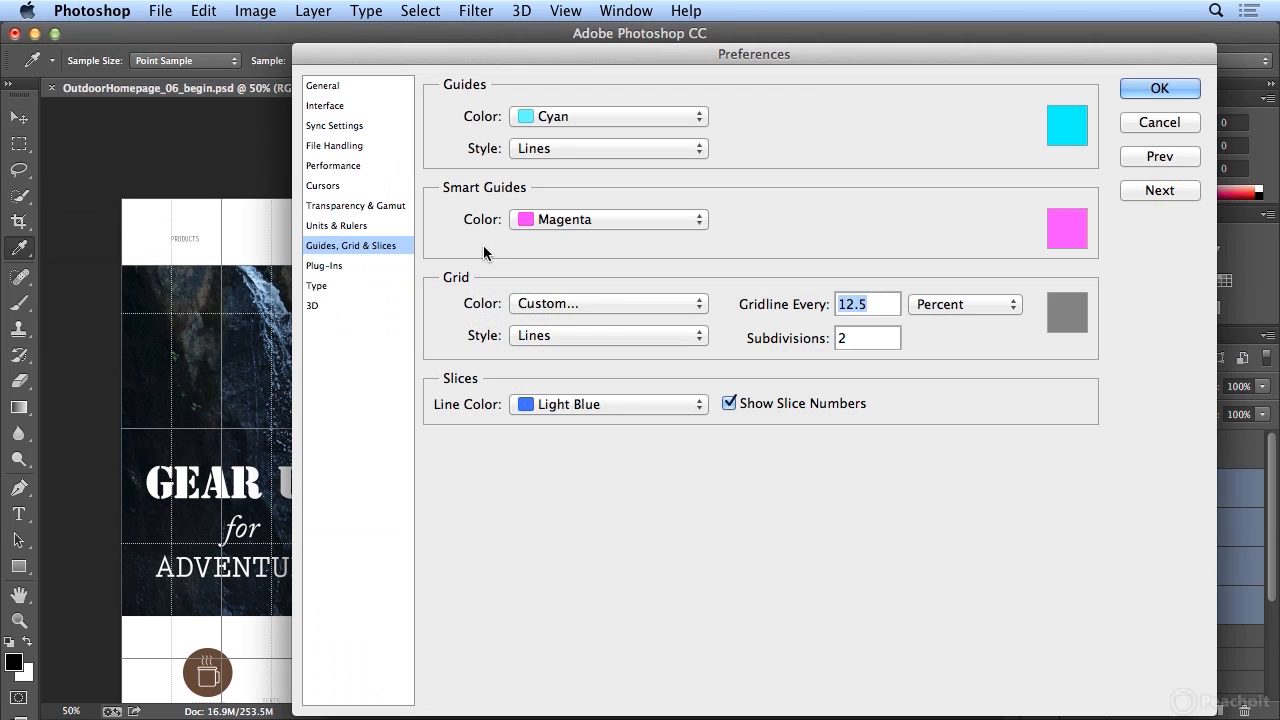
click(922, 308)
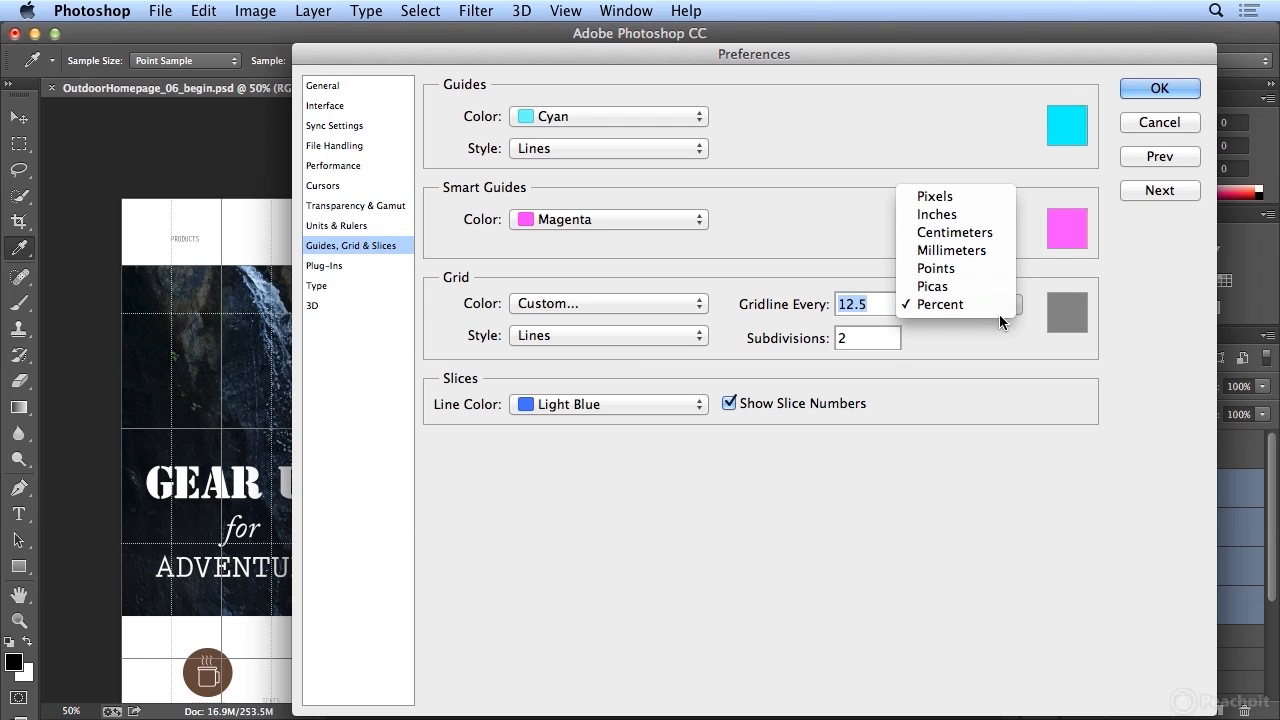
click(988, 319)
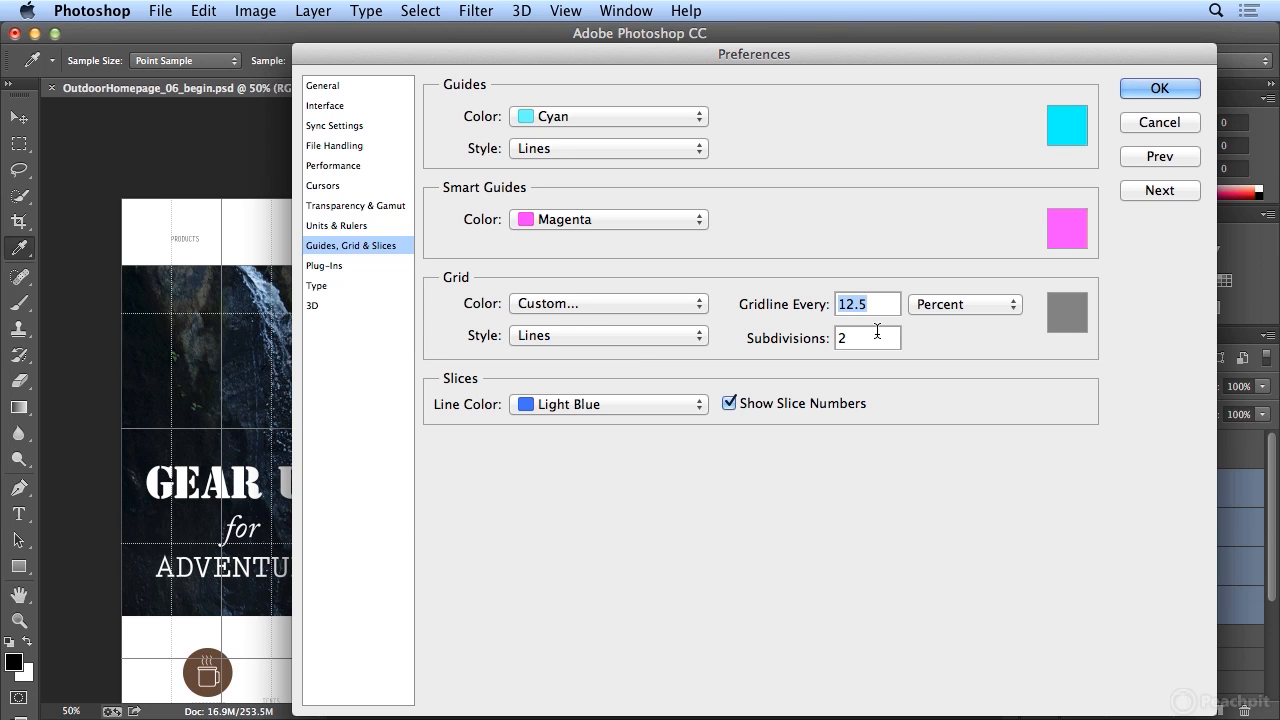
click(1157, 92)
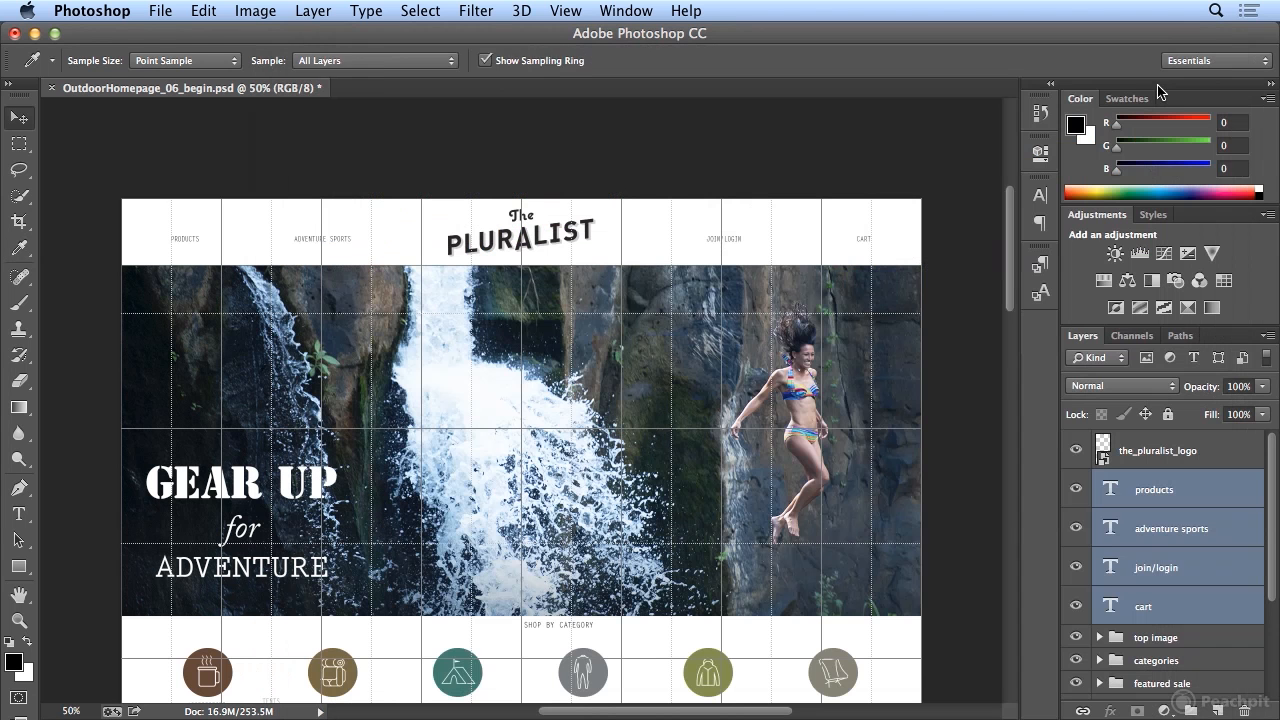